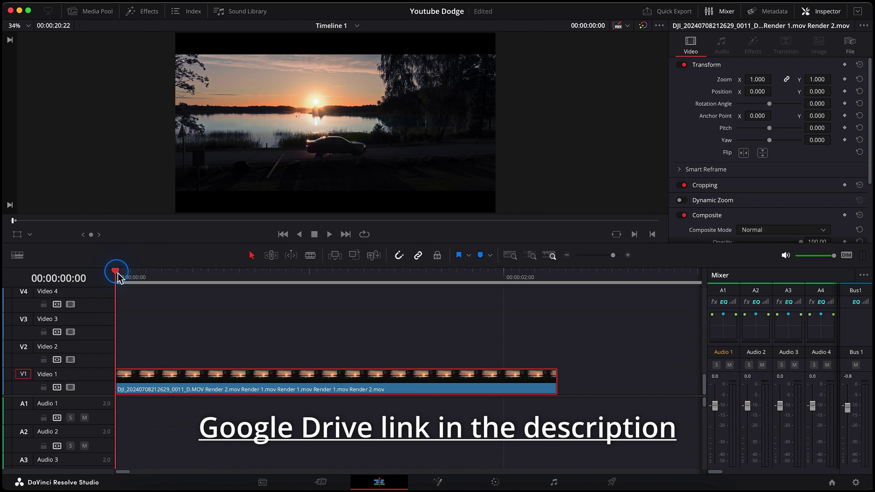
- Scrub through the Video 1 clip to preview the footage
left_click_drag(117, 277, 108, 303)
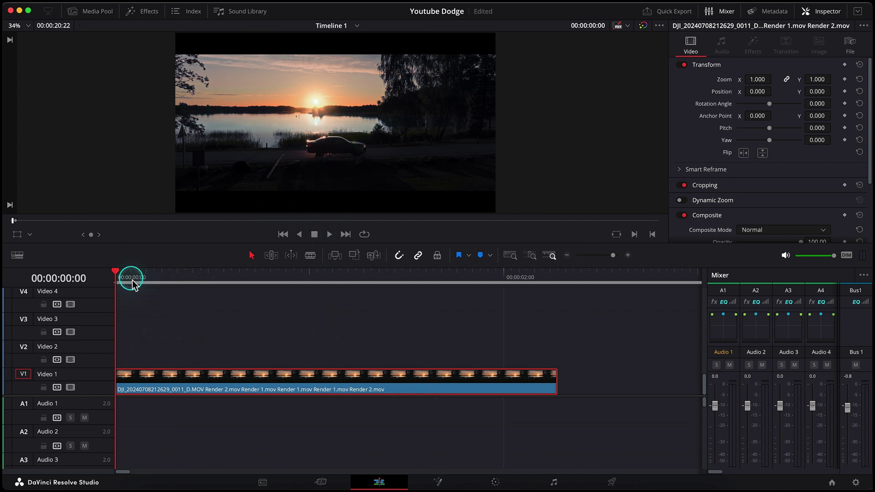
left_click_drag(127, 279, 109, 303)
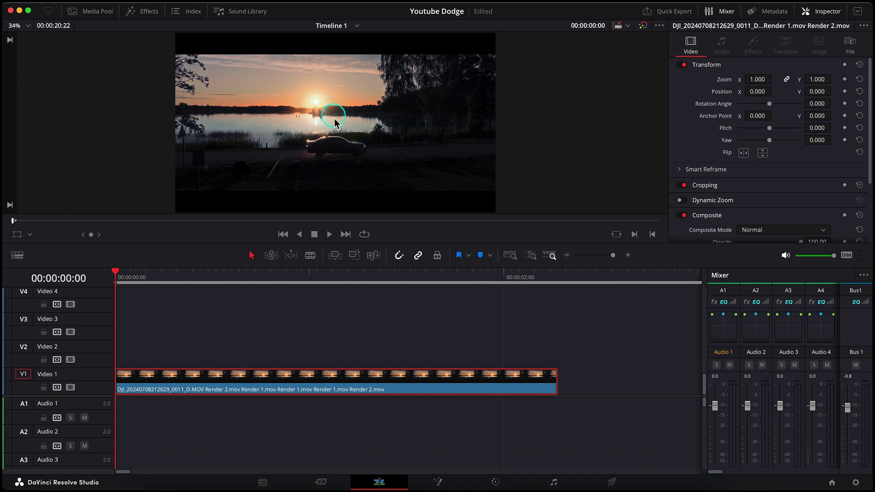
scroll(319, 114, "up", 5)
scroll(279, 119, "up", 4)
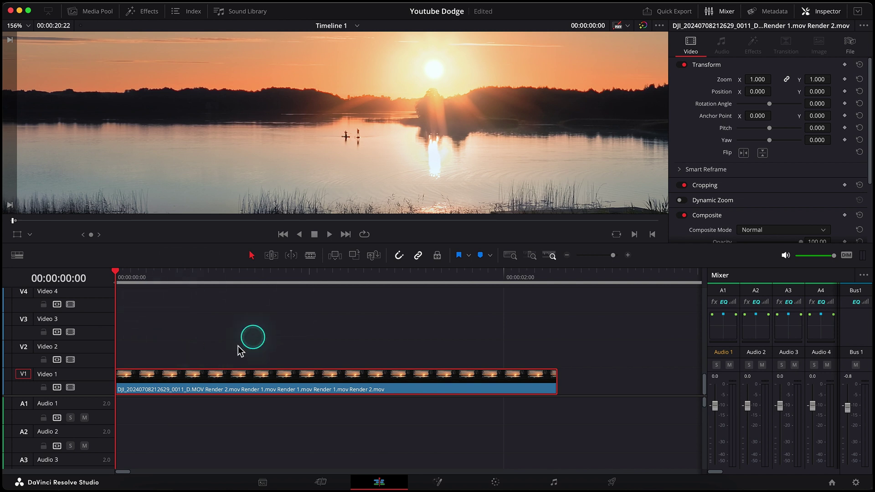
- Render the Video 1 clip in place as a QuickTime Apple ProRes 422 file
right_click(190, 375)
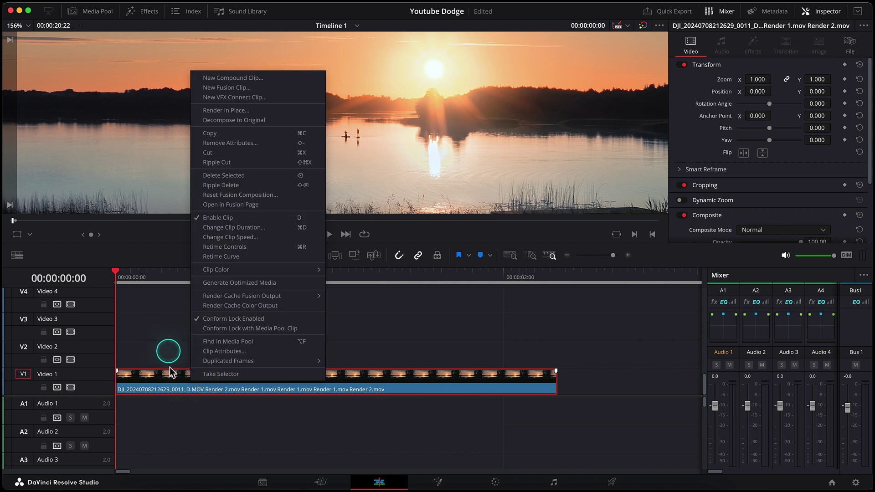
left_click(228, 111)
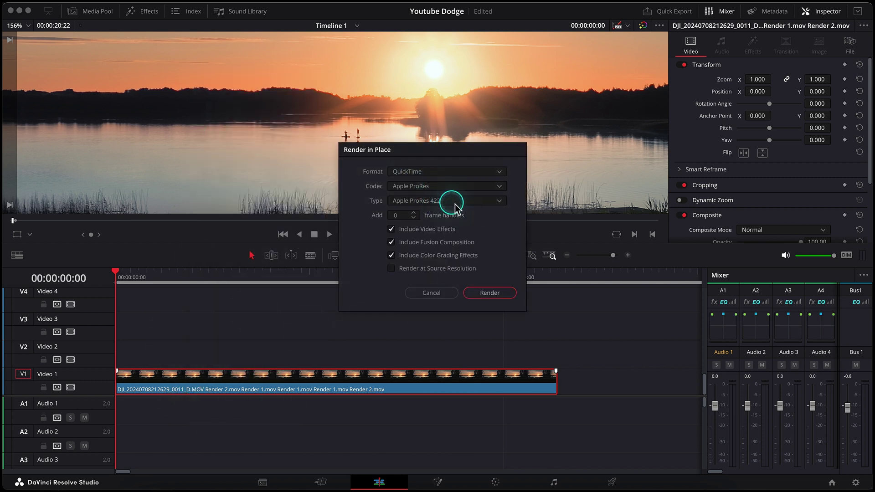
left_click(500, 293)
left_click(606, 272)
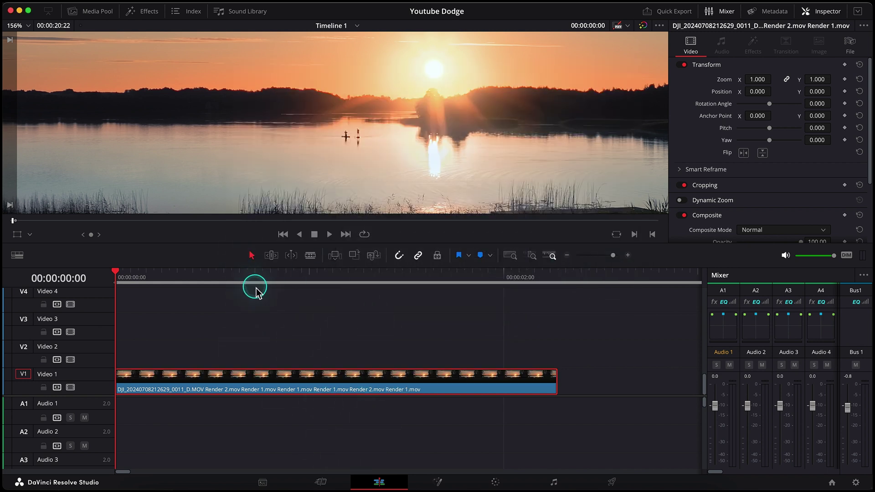
- On the Color page, drag the Patch Replacer effect onto node 01
left_click(496, 481)
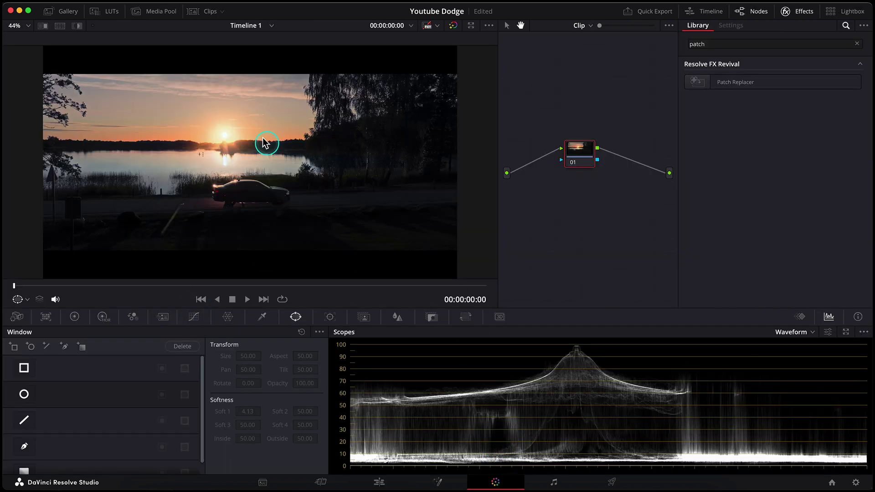
scroll(202, 114, "up", 5)
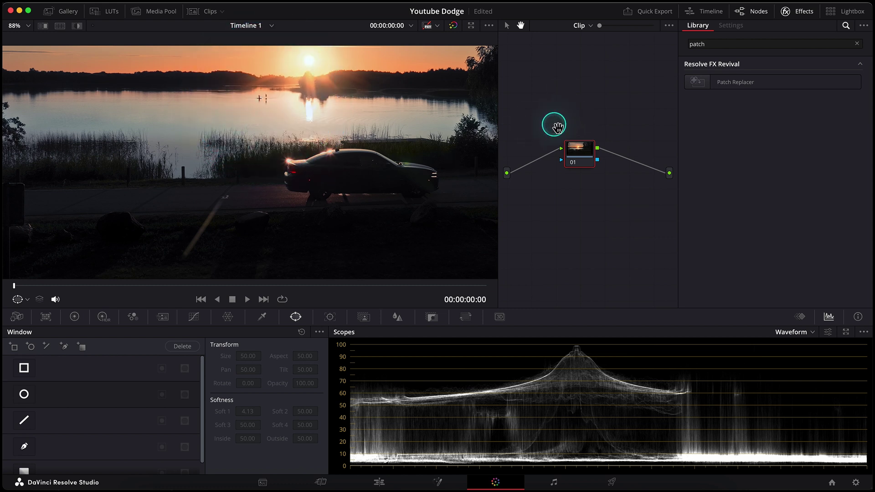
left_click_drag(593, 160, 595, 156)
left_click(748, 86)
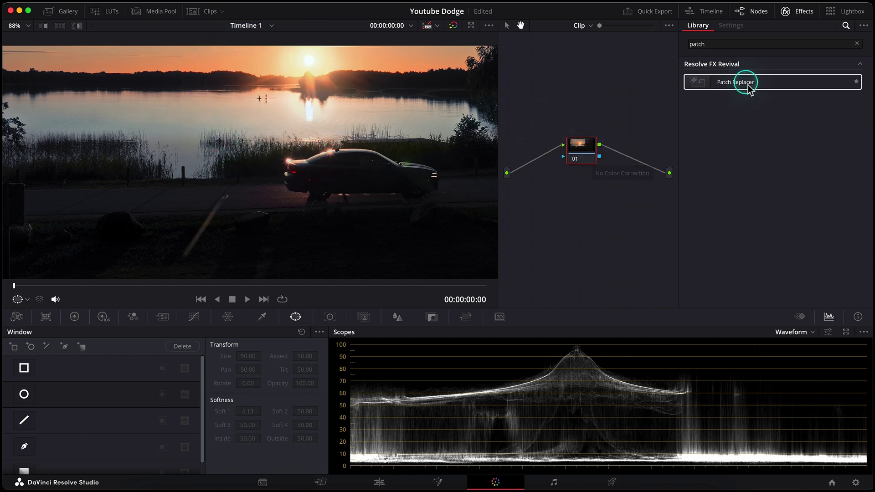
left_click_drag(753, 87, 588, 145)
scroll(385, 176, "down", 1)
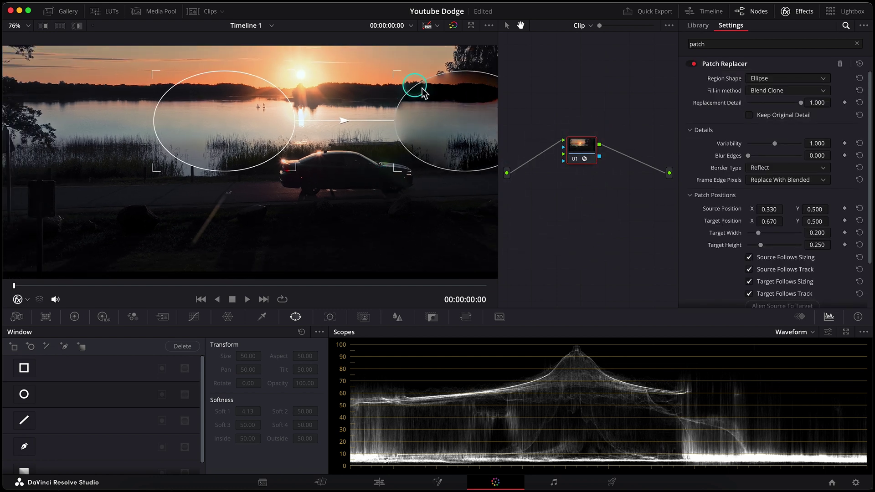
- Place the target patch over the lake figures and the source on clean water, shrinking the target
left_click_drag(460, 124, 183, 108)
scroll(221, 122, "up", 5)
scroll(290, 158, "up", 4)
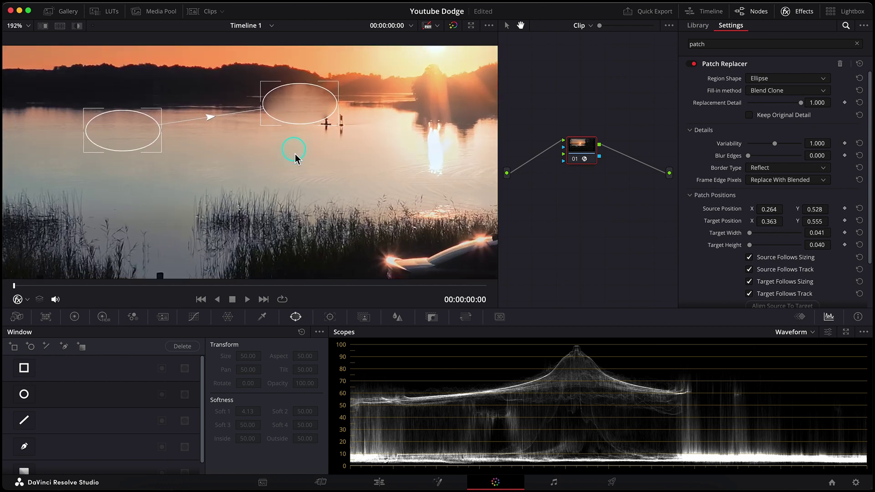
left_click_drag(307, 142, 345, 162)
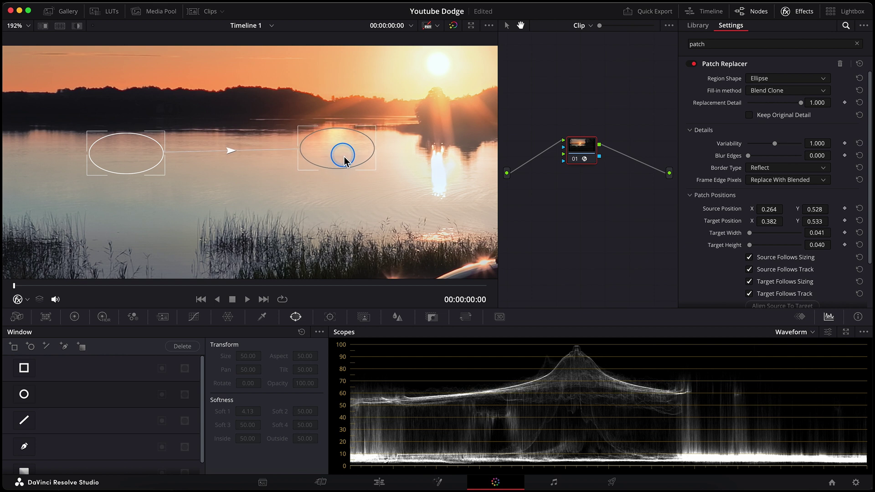
left_click_drag(138, 156, 179, 166)
left_click_drag(367, 164, 351, 157)
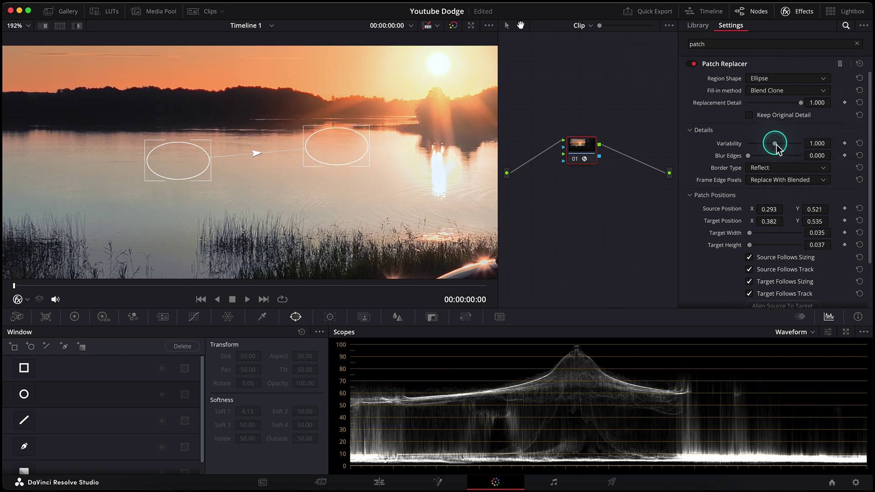
- Raise the patch Variability to 1.303 and Blur Edges to 0.266
left_click_drag(767, 145, 742, 146)
left_click(749, 156)
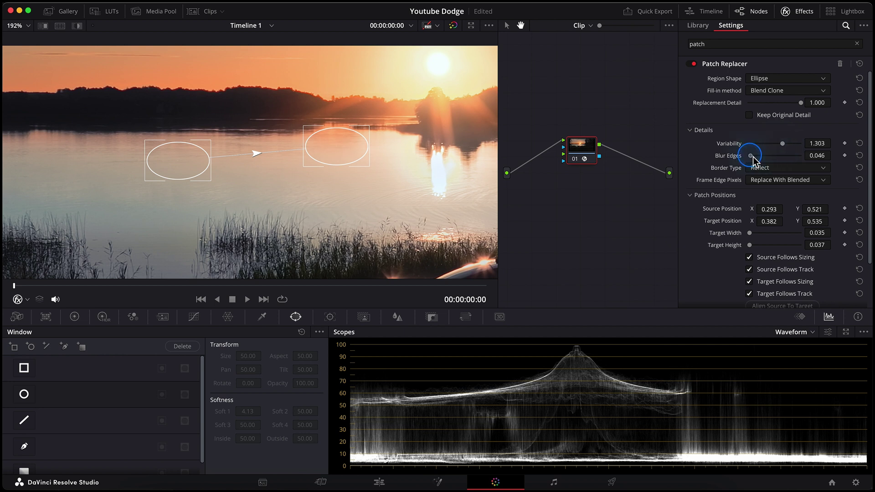
left_click_drag(753, 159, 784, 160)
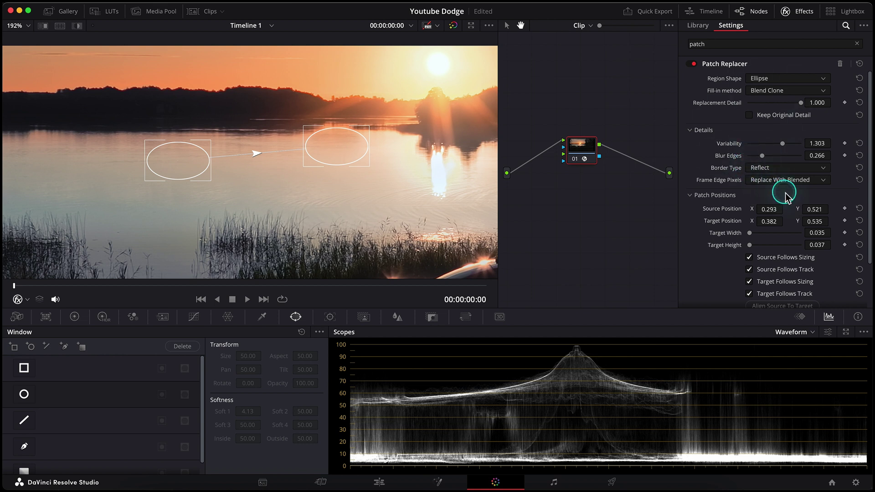
- At frame 00:00:00:15, move the source patch toward the centre of the water
left_click(28, 306)
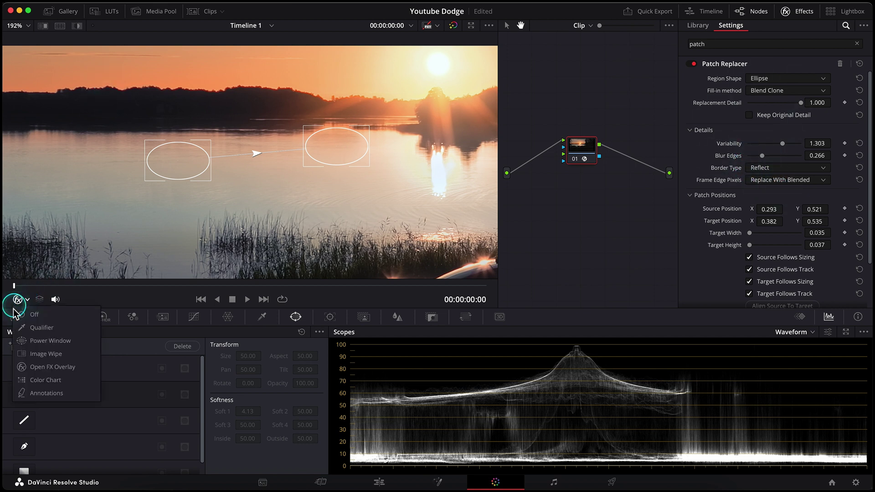
left_click(40, 328)
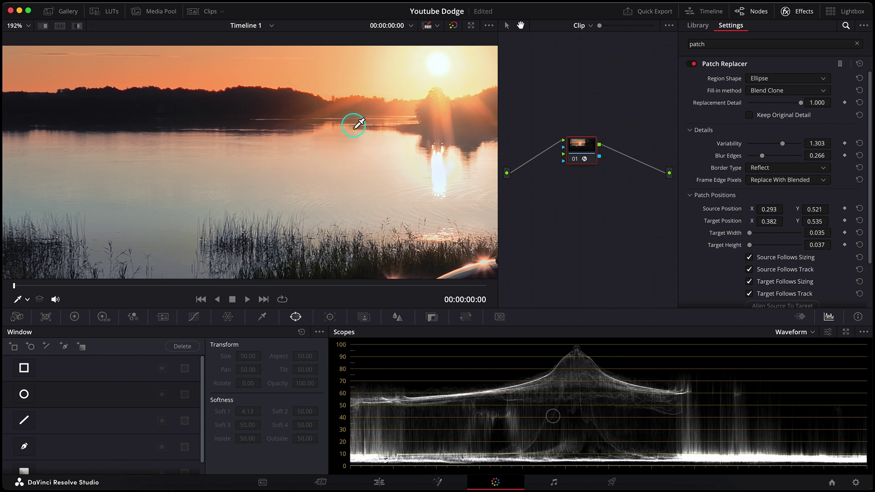
scroll(336, 130, "down", 5)
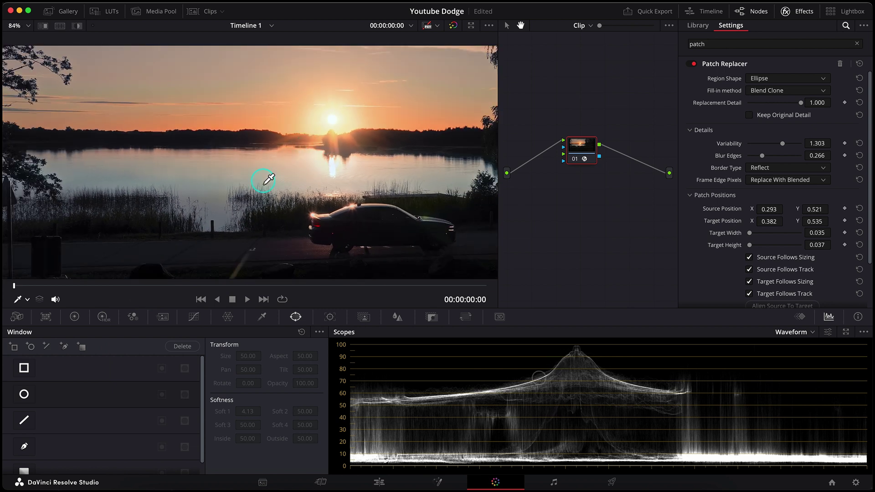
scroll(318, 154, "up", 4)
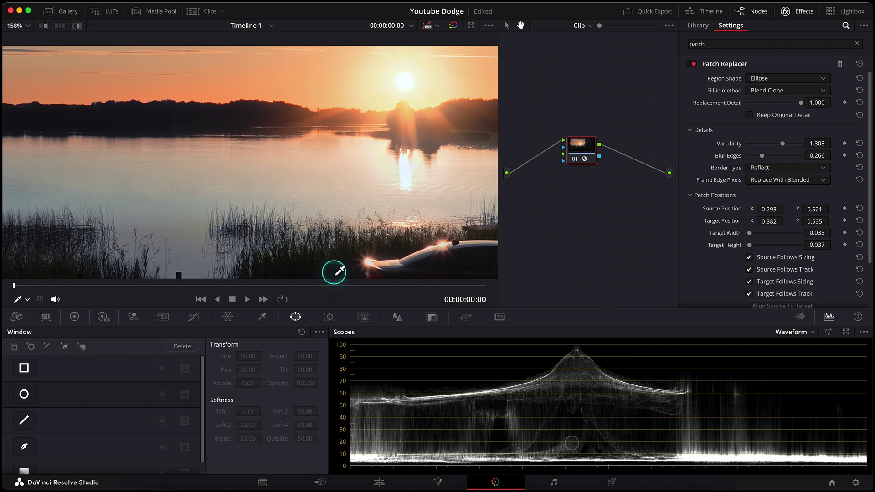
left_click_drag(46, 292, 14, 287)
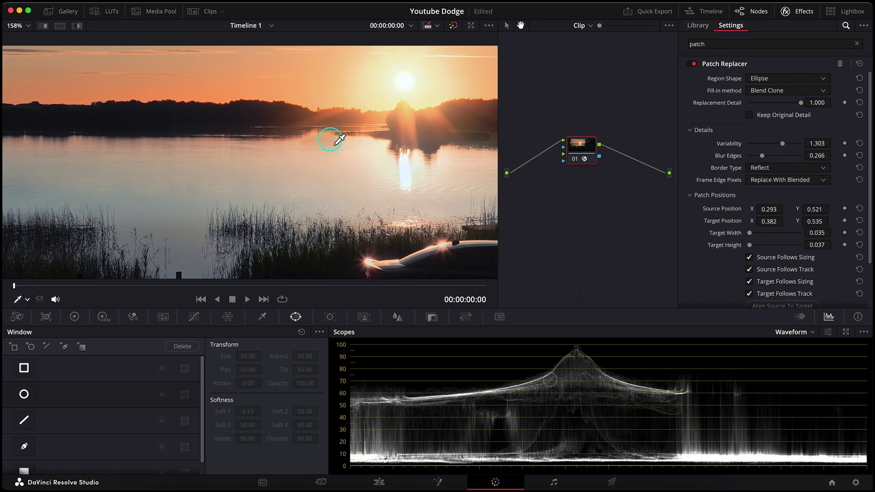
scroll(332, 140, "up", 4)
scroll(332, 158, "up", 2)
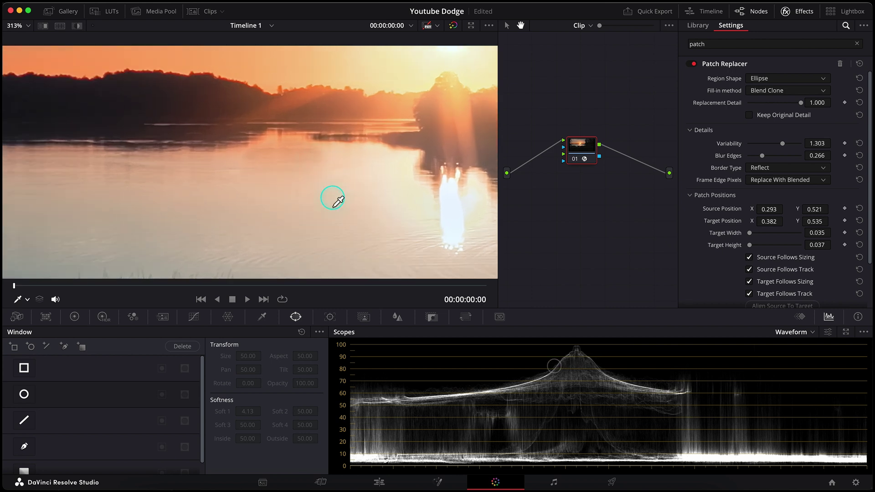
scroll(397, 119, "down", 2)
scroll(201, 196, "up", 2)
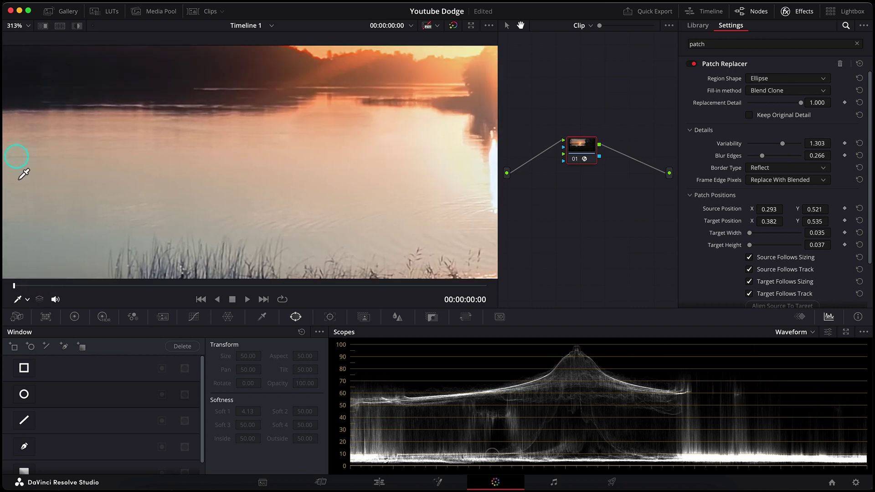
left_click(28, 300)
left_click(37, 366)
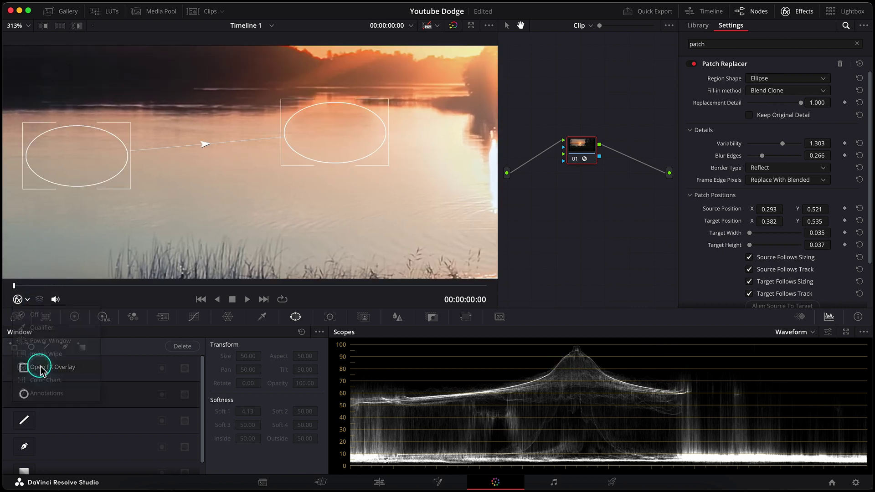
left_click_drag(118, 169, 202, 160)
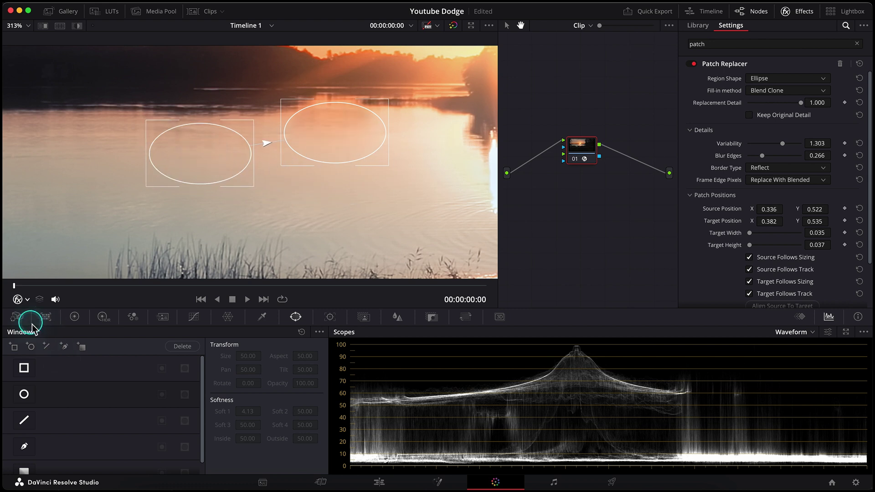
- Fit the whole frame in the viewer and lower Variability to 1.138
left_click(28, 301)
left_click(40, 329)
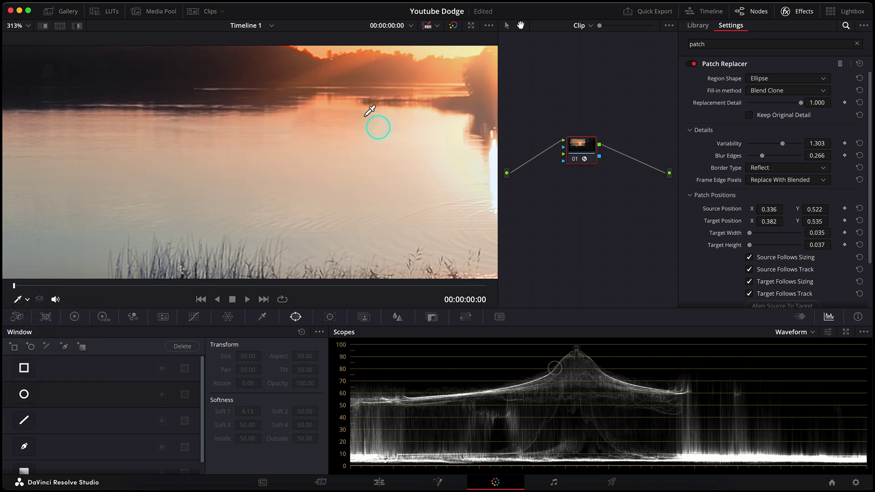
key("shift+z")
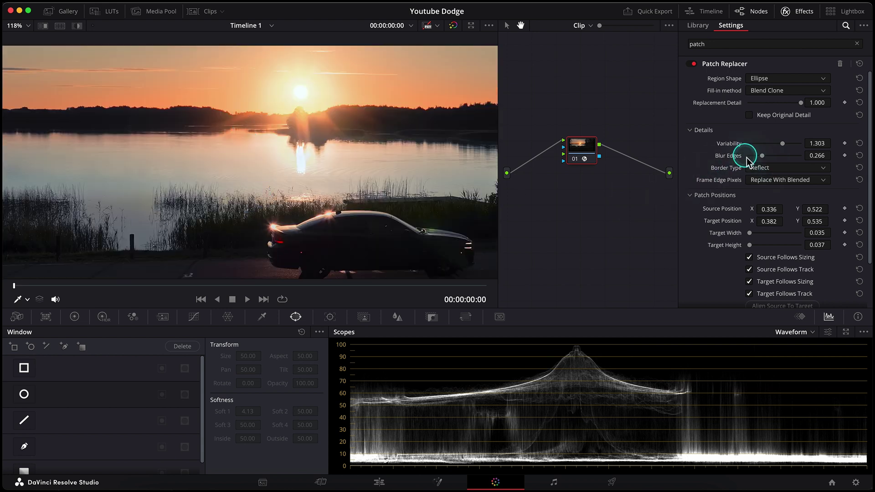
left_click_drag(783, 144, 779, 144)
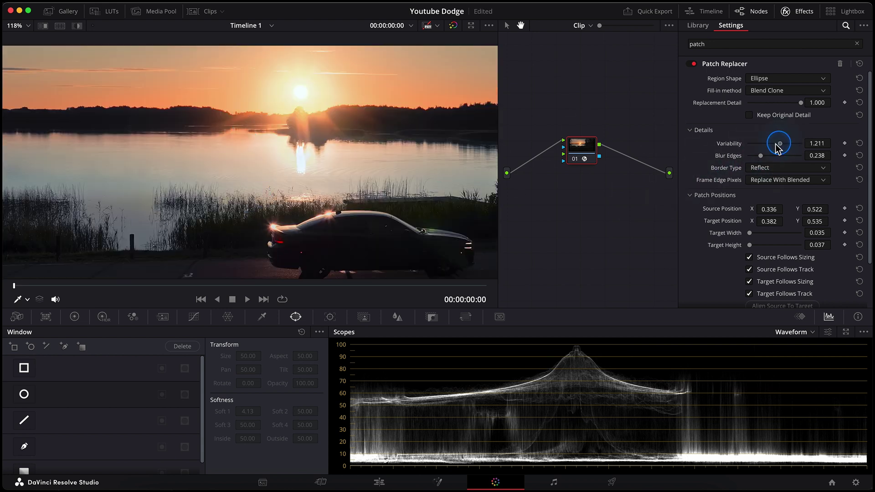
- Try the Clone and Blend Mask fill-in methods, then return to Blend Clone
scroll(303, 133, "up", 4)
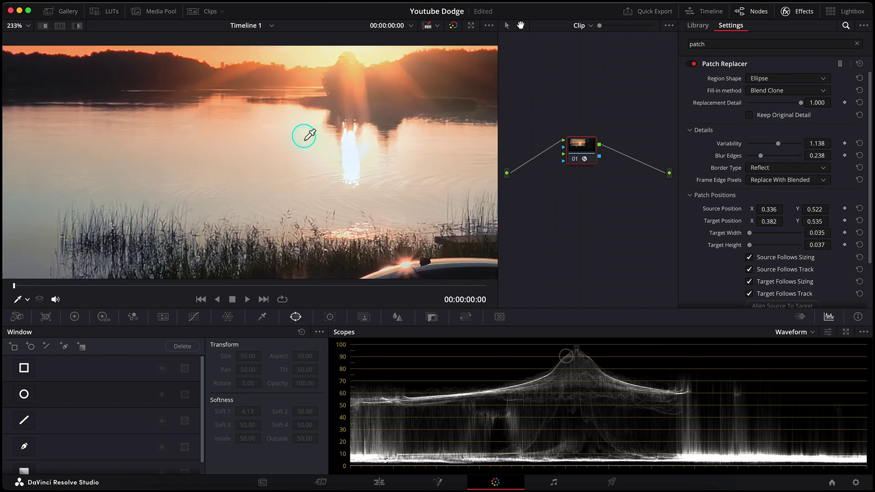
left_click(769, 91)
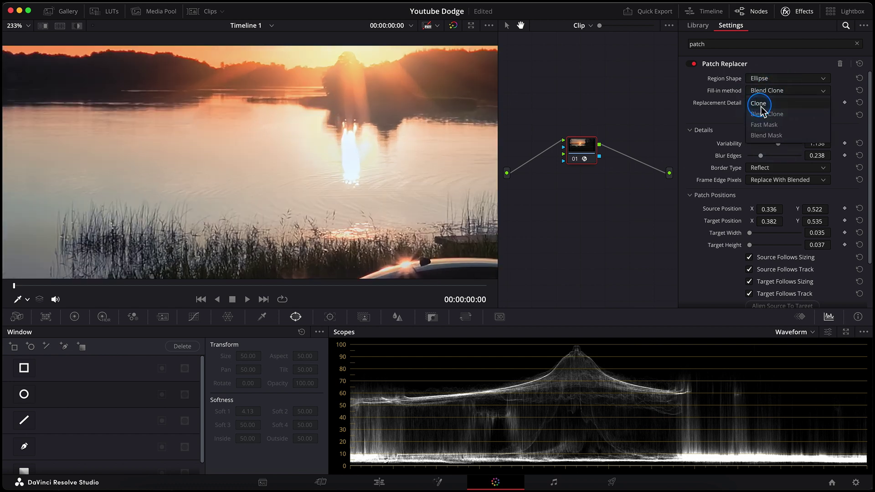
left_click(759, 104)
left_click(756, 91)
left_click(767, 133)
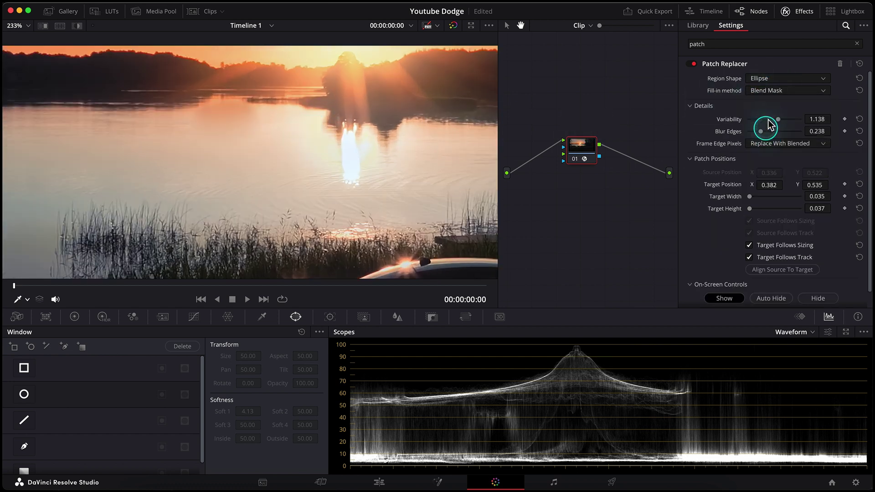
left_click(771, 90)
left_click(768, 116)
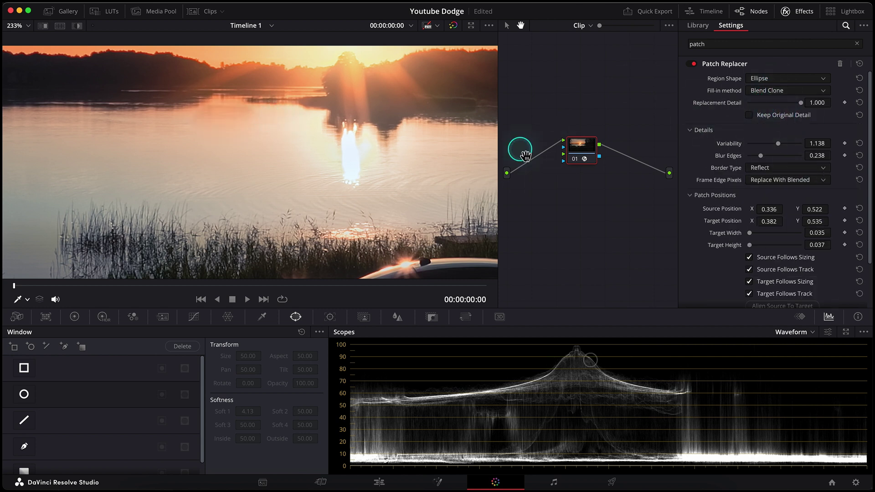
- Add serial node 02 and draw a pen mask around the paddleboarders
left_click_drag(576, 151, 576, 134)
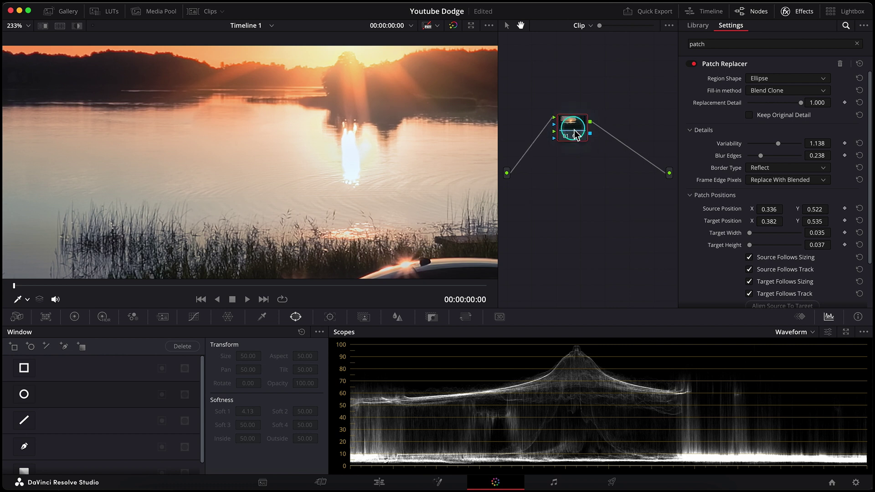
key("alt+s")
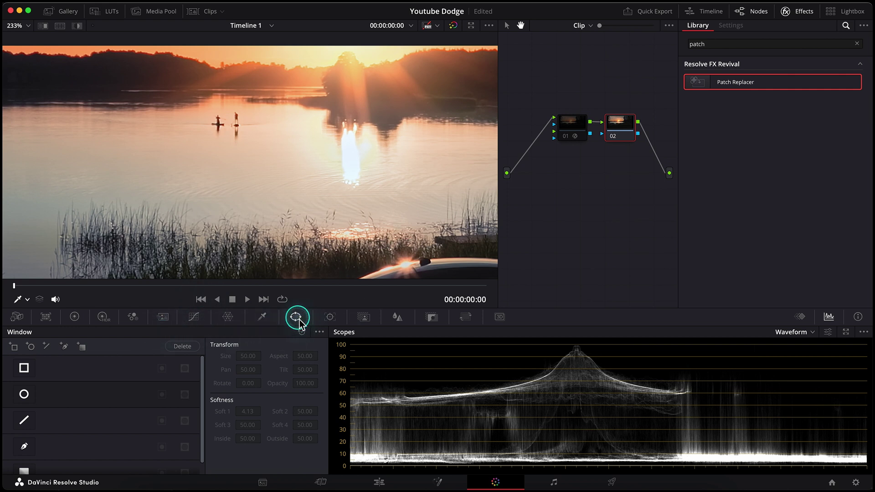
left_click(24, 447)
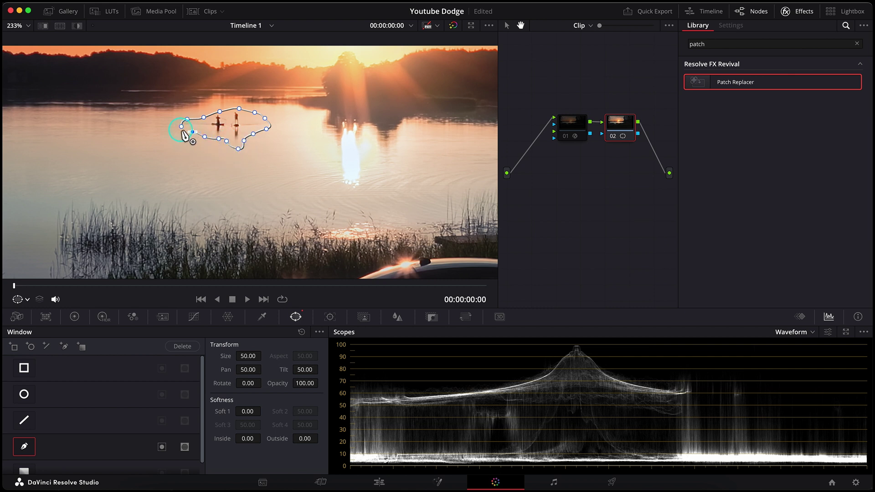
left_click(182, 127)
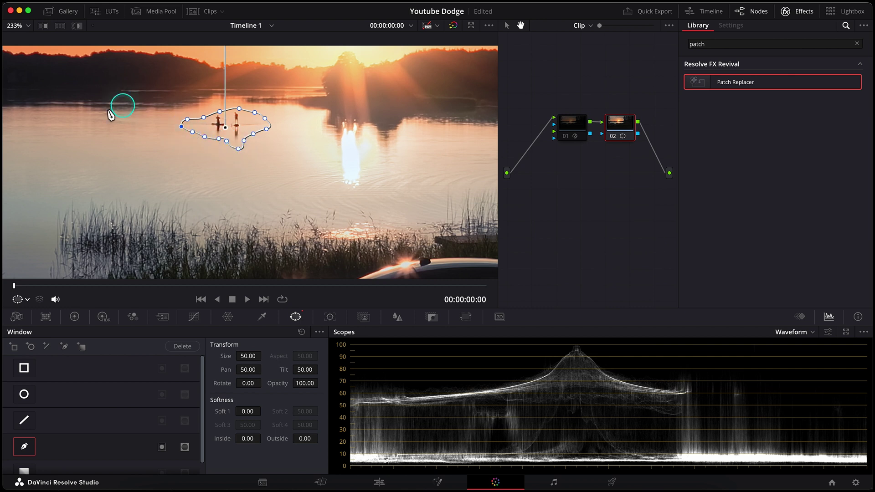
- Track the mask forward and backward, then apply Patch Replacer to node 02
left_click(330, 316)
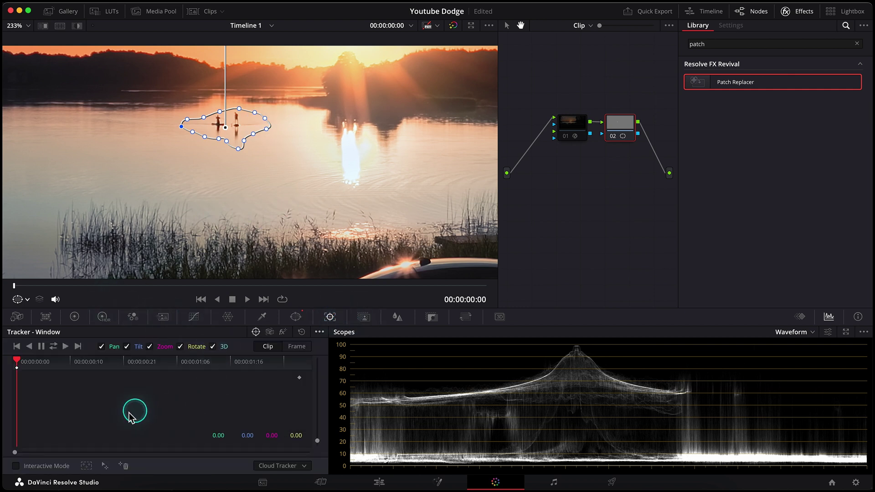
left_click(53, 347)
left_click_drag(28, 286, 18, 292)
left_click_drag(715, 82, 631, 130)
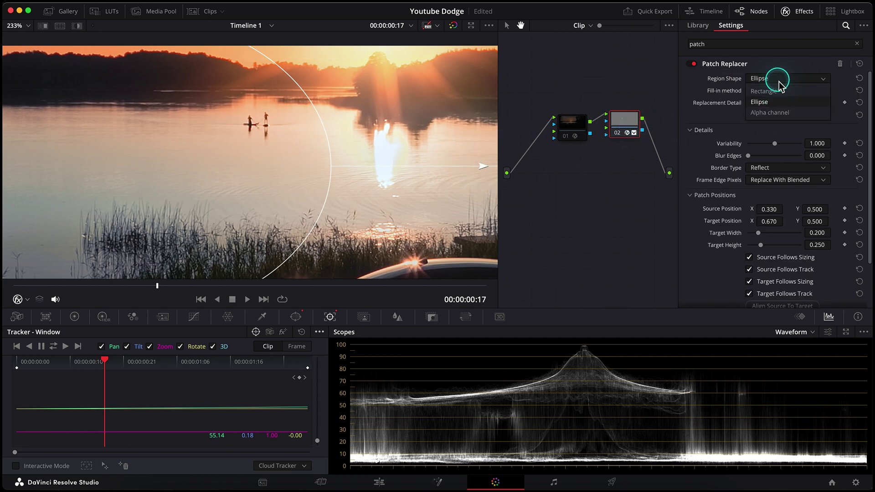
- Set Region Shape to Alpha channel, with target 0.396, 0.533 on the paddlers and source 0.350, 0.511
left_click(758, 112)
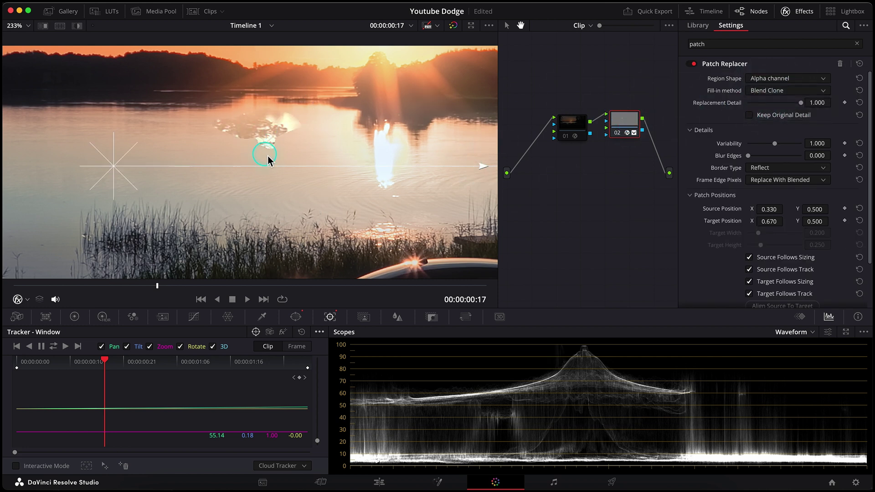
scroll(268, 159, "down", 5)
left_click_drag(353, 157, 225, 133)
scroll(440, 141, "down", 1)
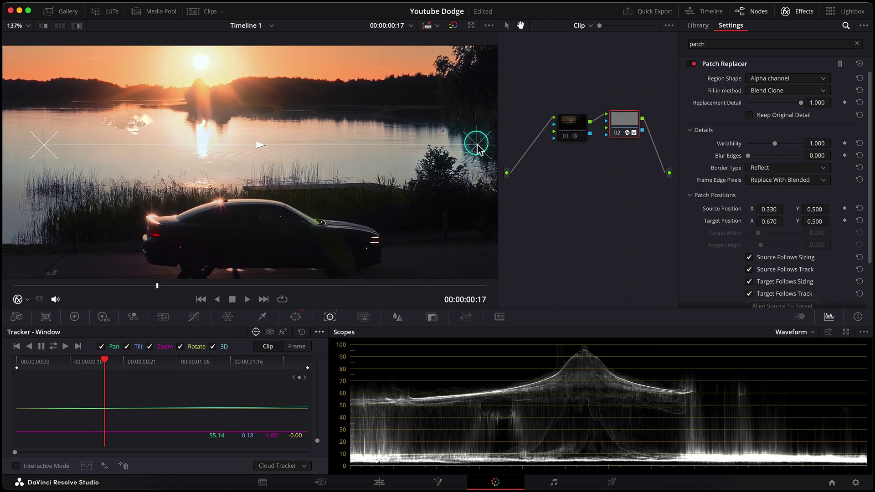
left_click_drag(477, 143, 129, 123)
scroll(129, 123, "up", 6)
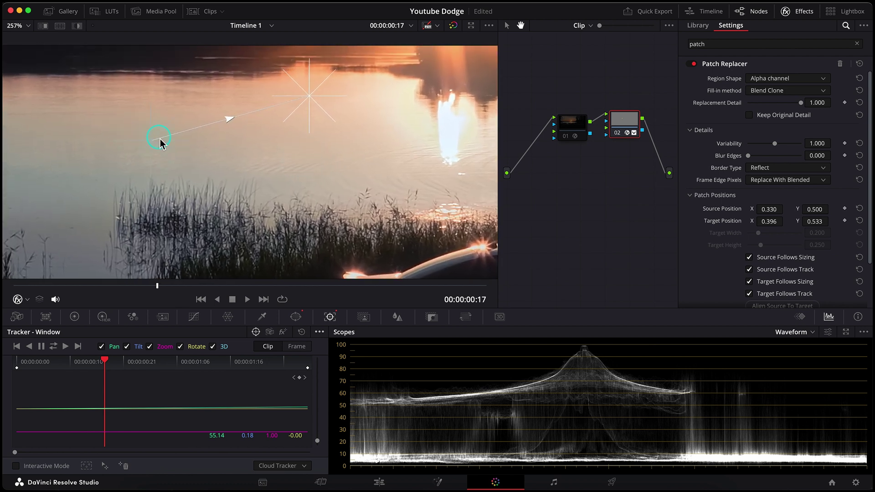
left_click_drag(161, 144, 209, 127)
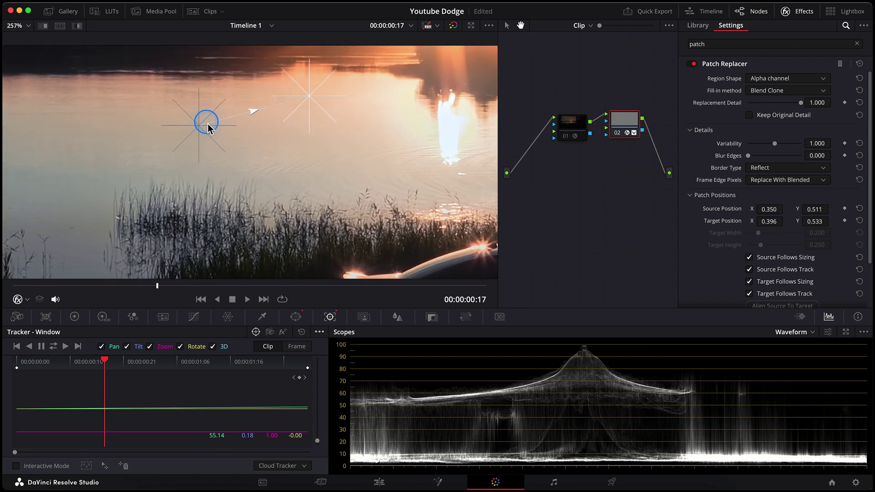
- Set the mask Softness to Inside 1.50 and Outside 0.82, then review the patch across frames
left_click(26, 305)
left_click(27, 365)
scroll(335, 111, "down", 2)
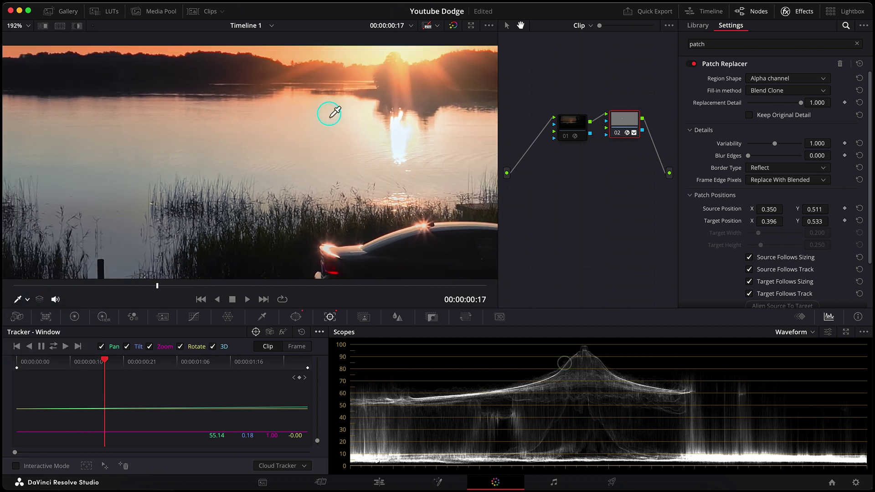
scroll(291, 111, "right", 2)
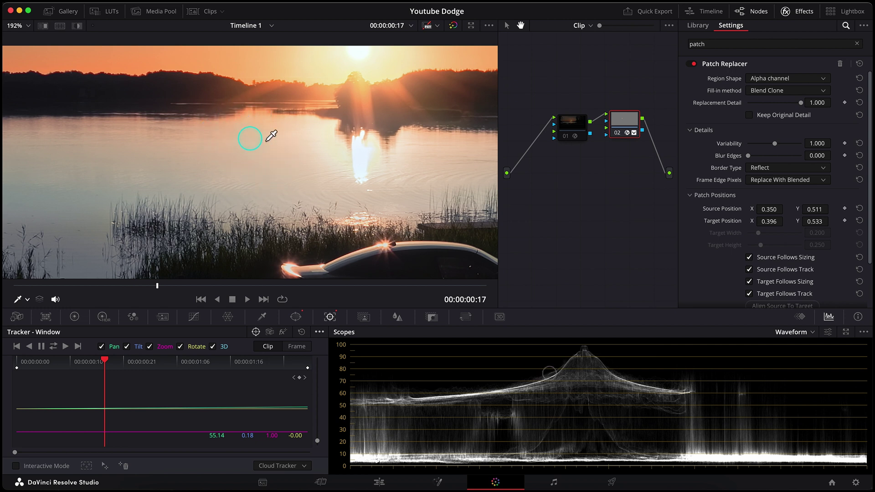
left_click(295, 315)
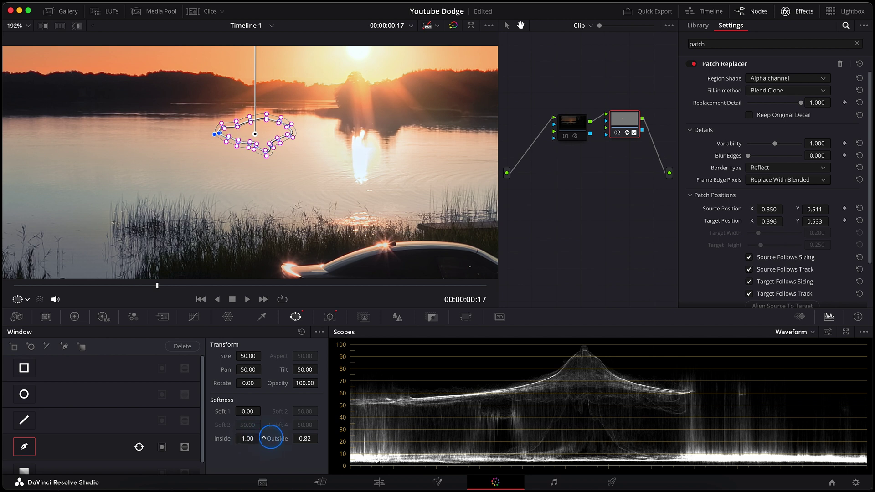
left_click(28, 300)
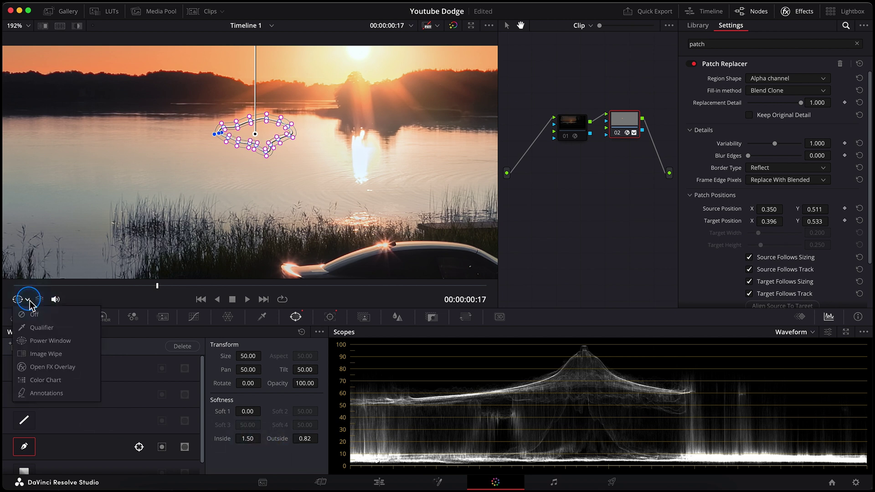
left_click(38, 328)
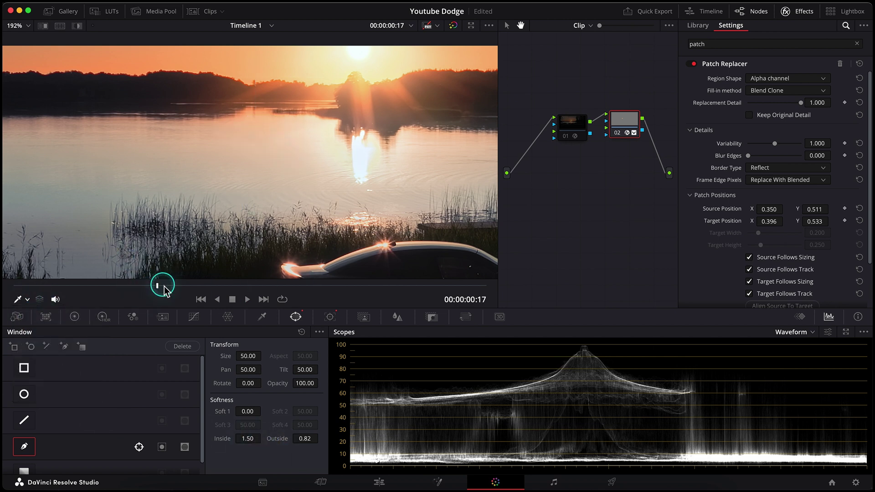
left_click_drag(159, 289, 143, 274)
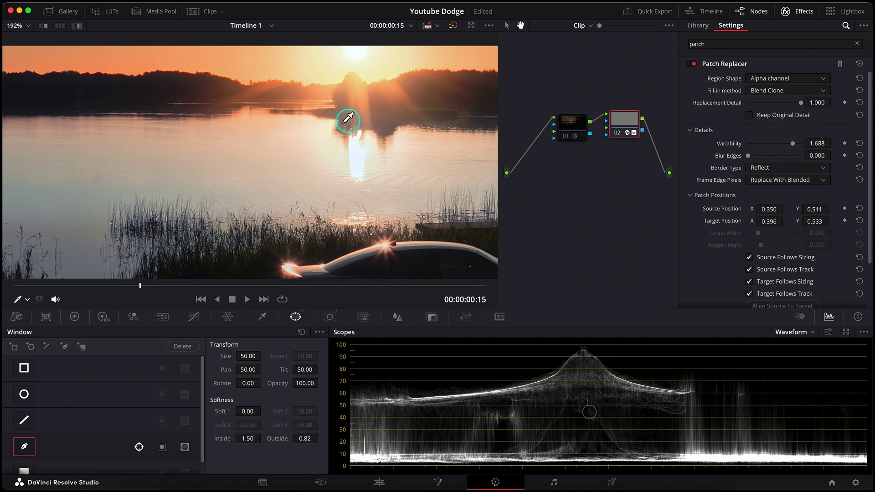
- Compare grade versions 1 and 2 from the first frame, ending on Version 2
left_click_drag(632, 121, 632, 111)
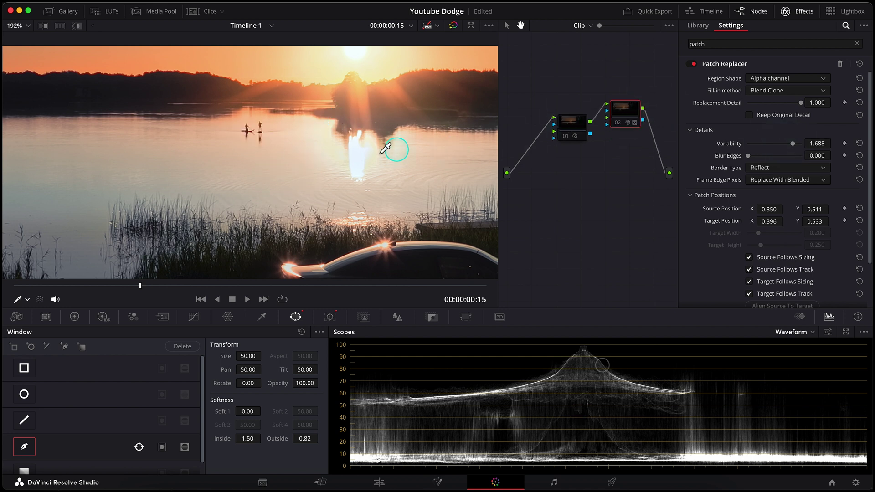
left_click_drag(68, 287, 5, 292)
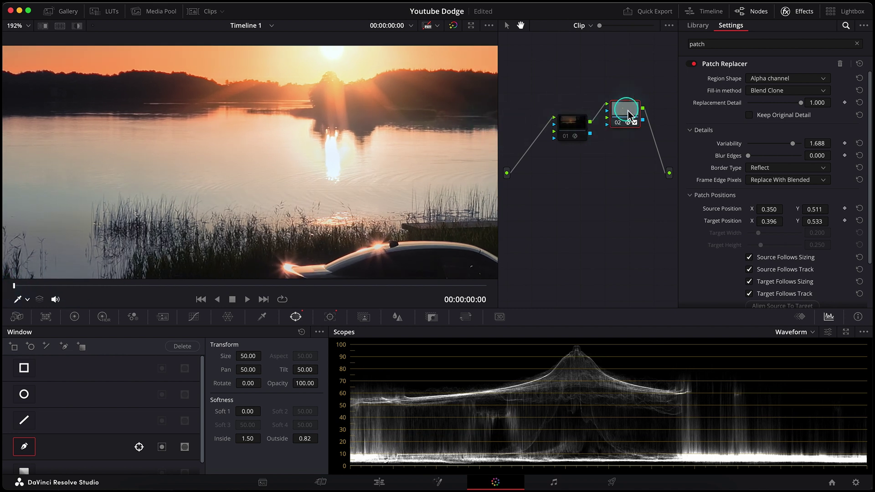
left_click(569, 121)
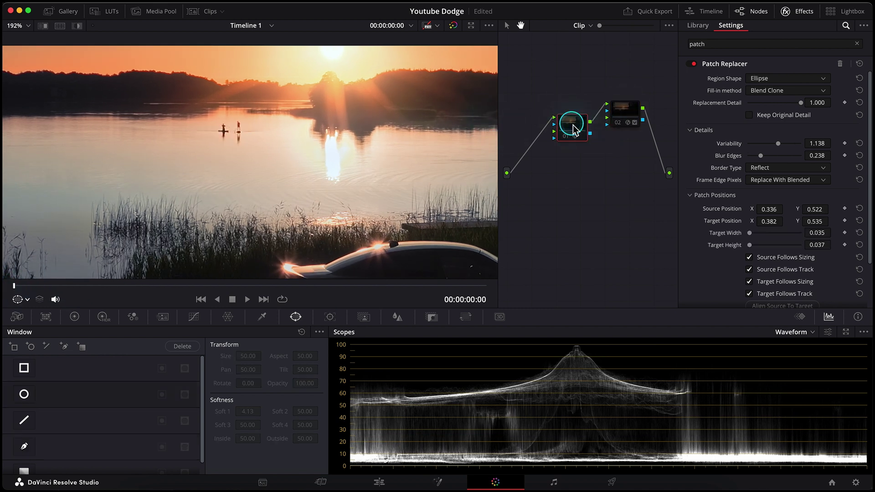
key("super+d")
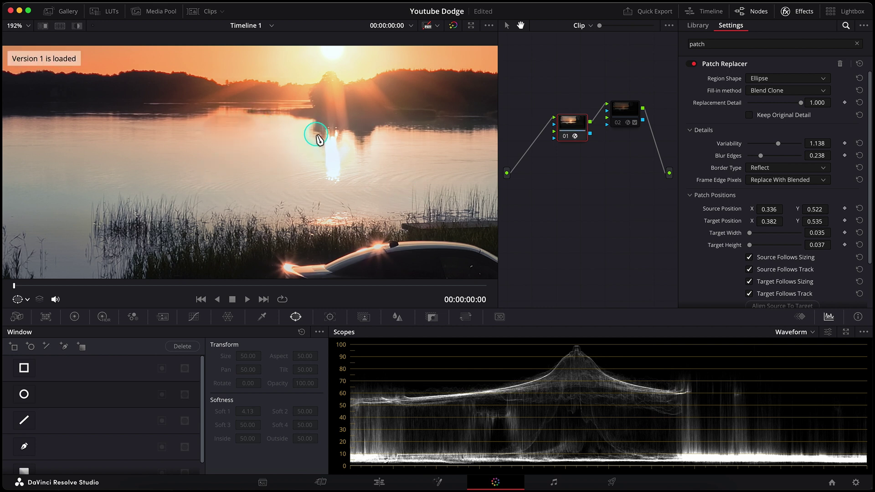
key("super+d")
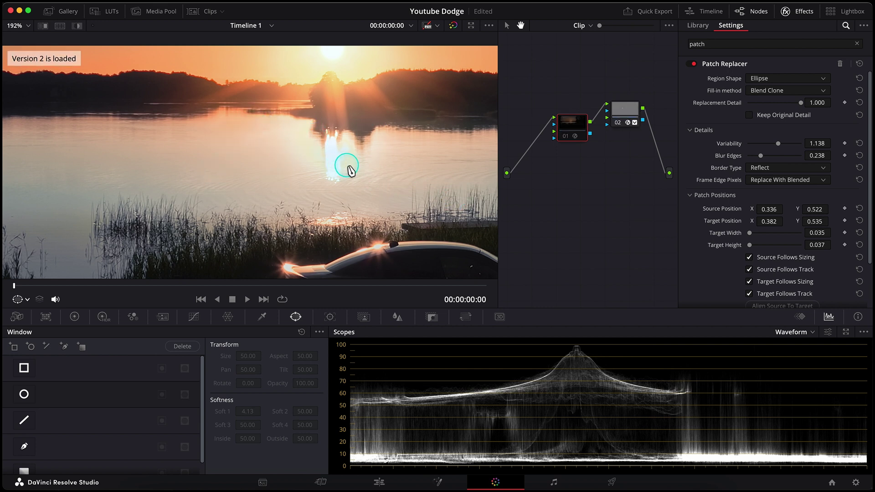
key("super+d")
- Play and scrub the sunset clip, then select node 02
scroll(187, 184, "down", 3)
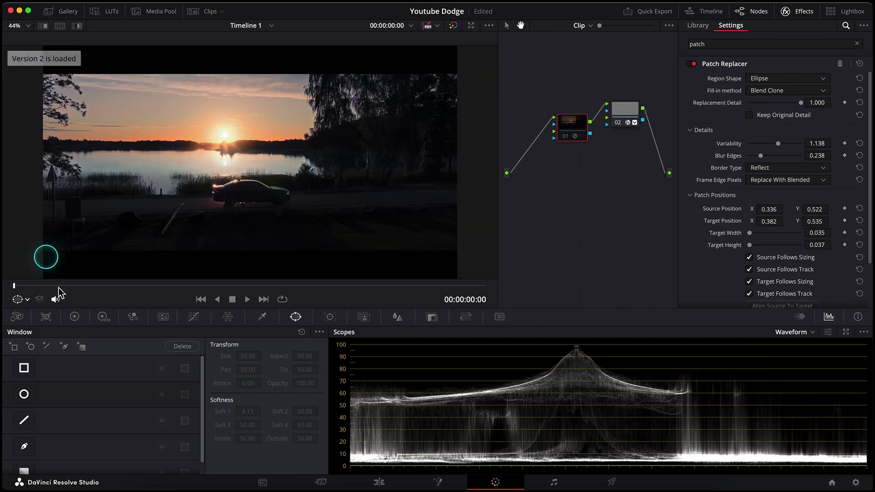
key("space")
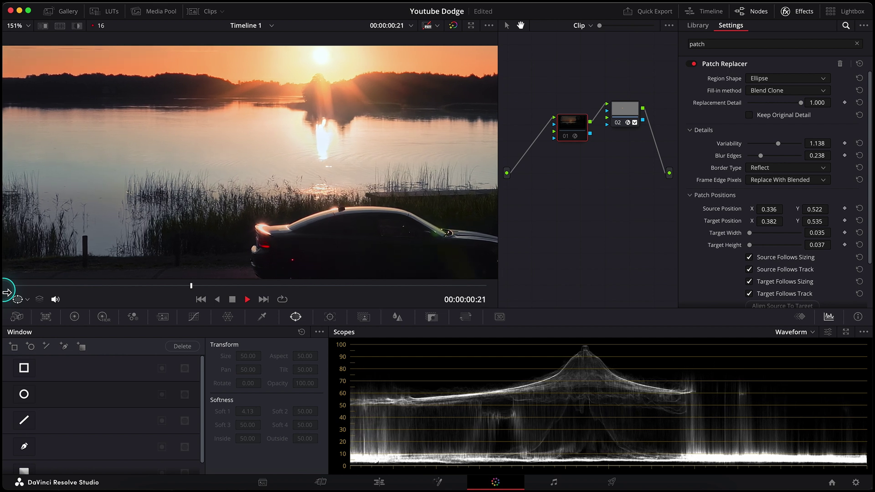
key("space")
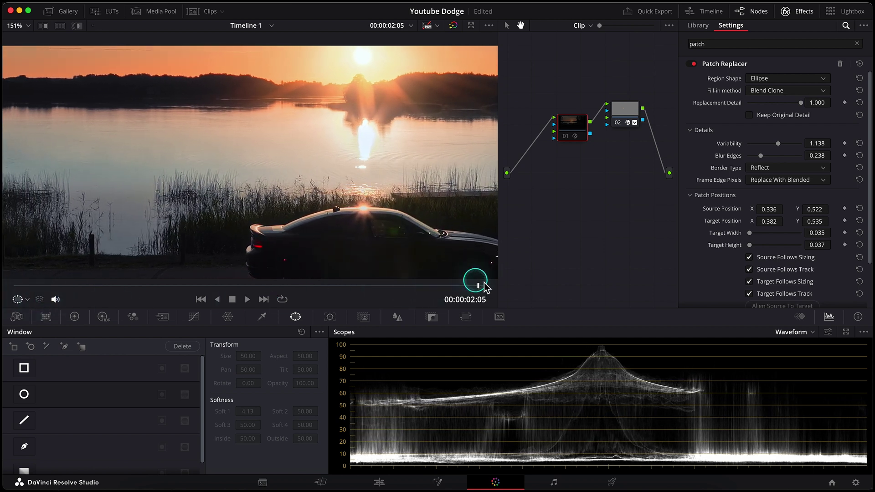
left_click_drag(481, 287, 93, 279)
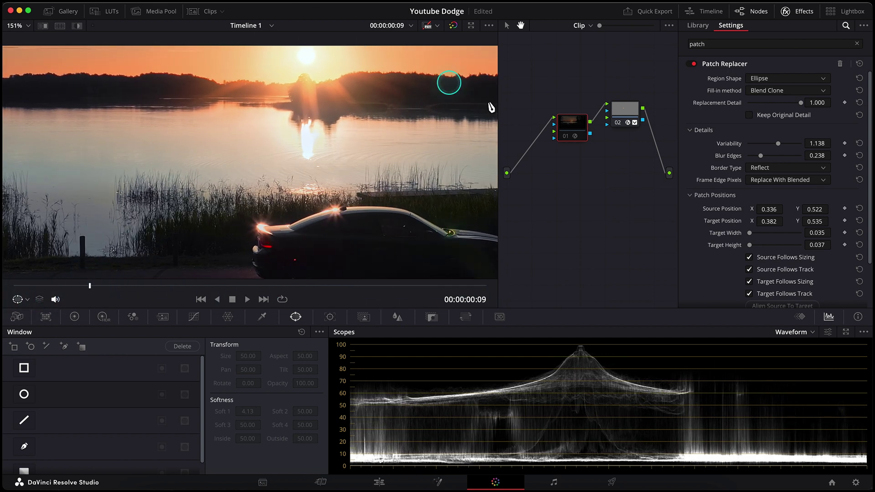
left_click(624, 114)
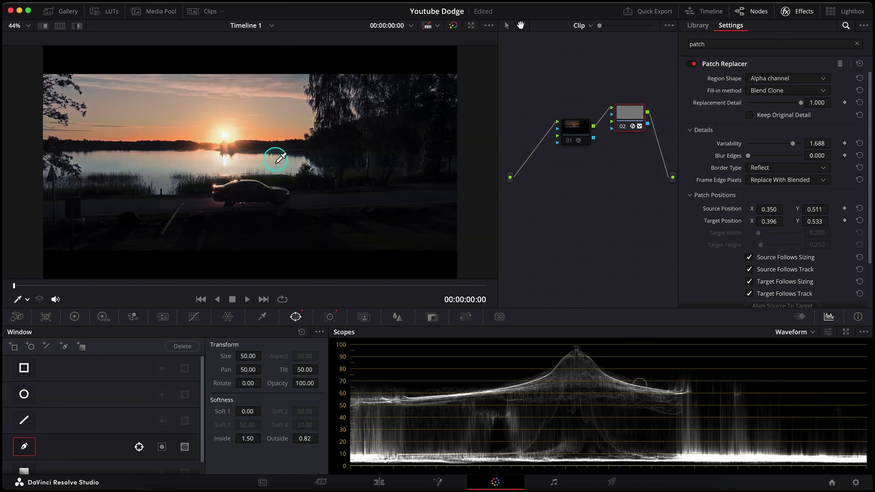
- On the Edit page, scrub the Dodge car clip to a bumper frame near 00:00:04:15
left_click(380, 482)
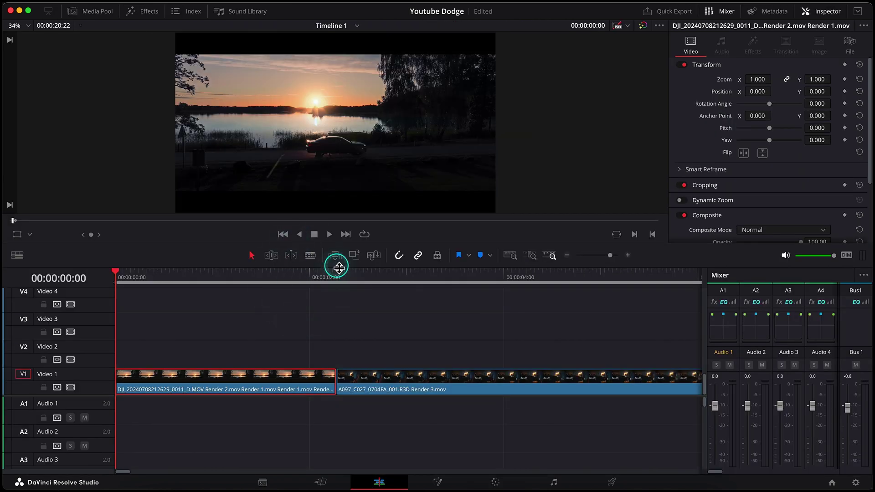
left_click(344, 277)
left_click_drag(344, 277, 197, 280)
key("space")
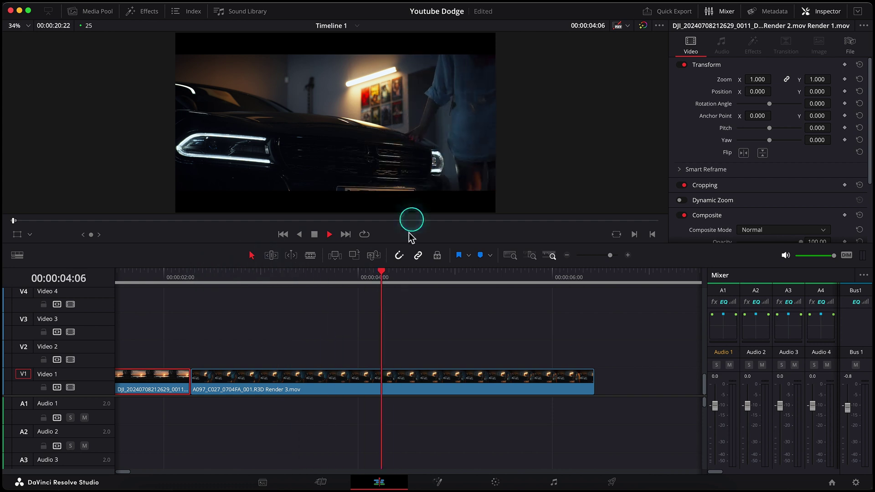
key("space")
scroll(446, 198, "up", 4)
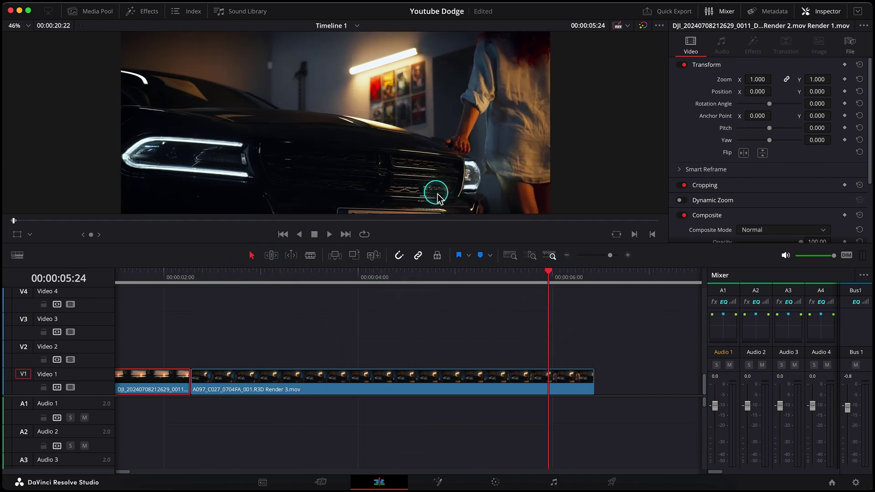
left_click(447, 276)
scroll(487, 94, "up", 2)
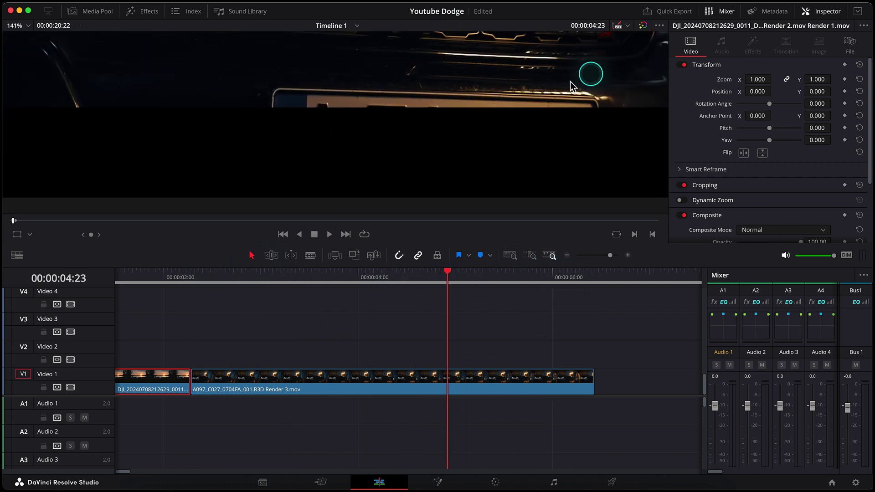
scroll(456, 77, "up", 5)
left_click_drag(453, 265, 417, 274)
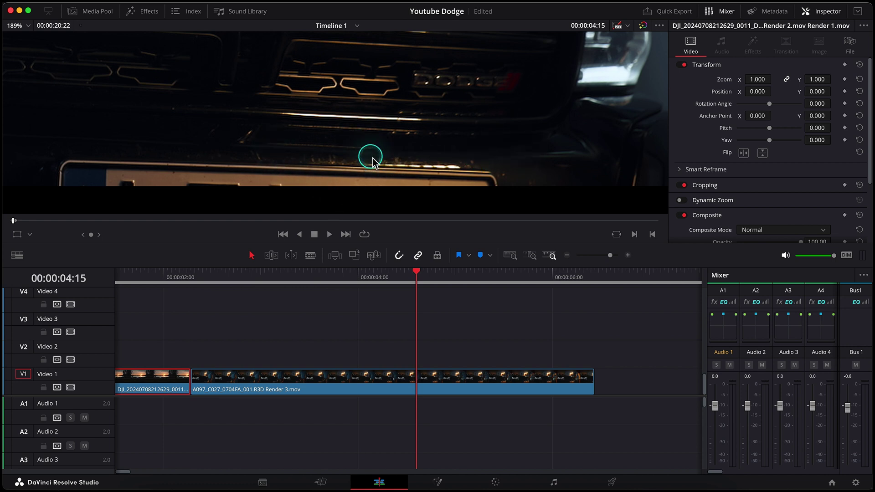
- On the Color page, apply Patch Replacer to node 01 and flatten its patches onto the bumper
left_click(496, 482)
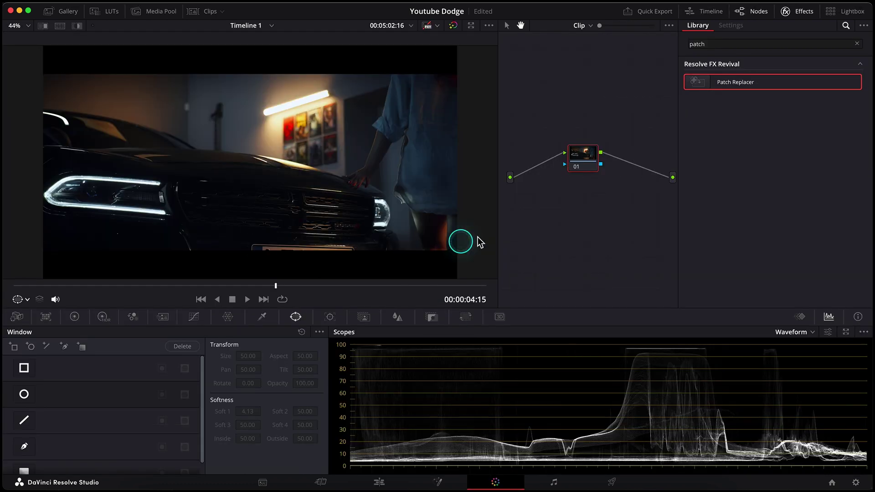
scroll(273, 133, "up", 5)
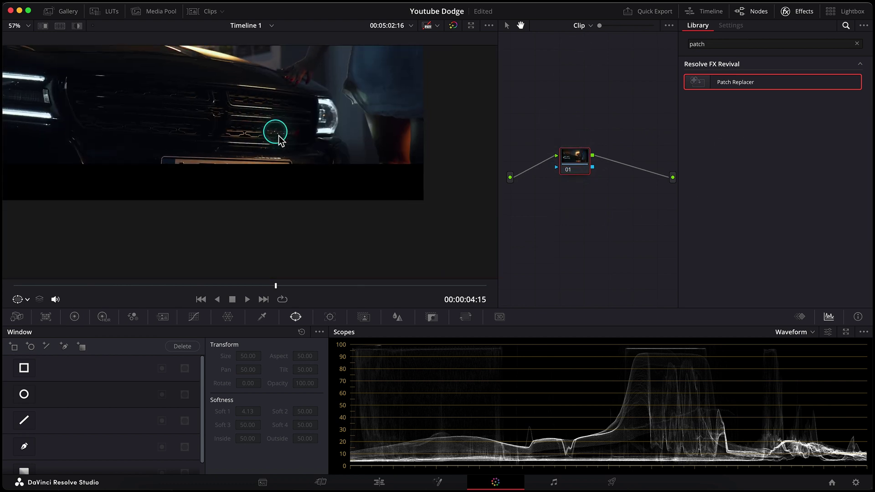
left_click_drag(752, 84, 575, 161)
scroll(291, 155, "down", 3)
left_click_drag(296, 180, 301, 235)
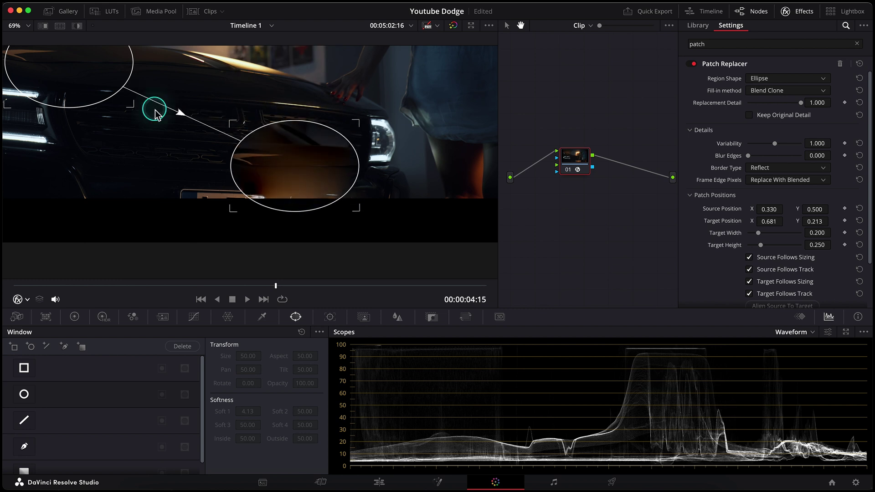
left_click_drag(152, 103, 195, 181)
left_click_drag(299, 164, 297, 191)
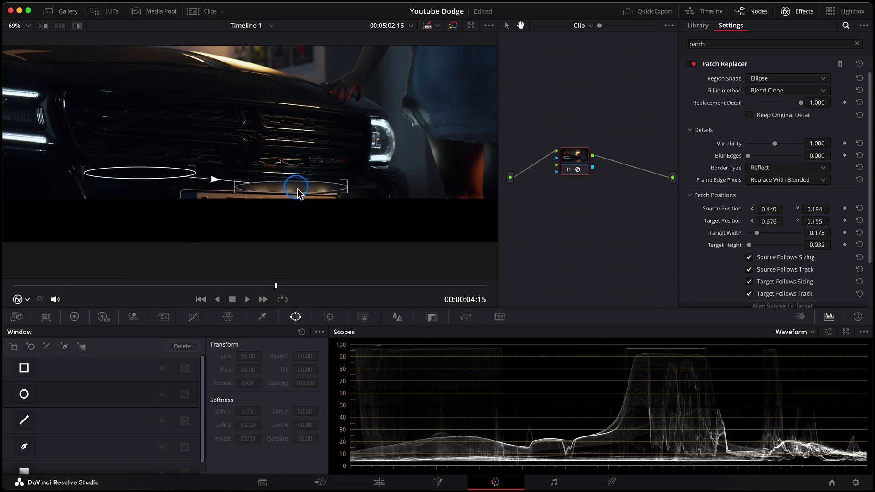
scroll(297, 192, "up", 3)
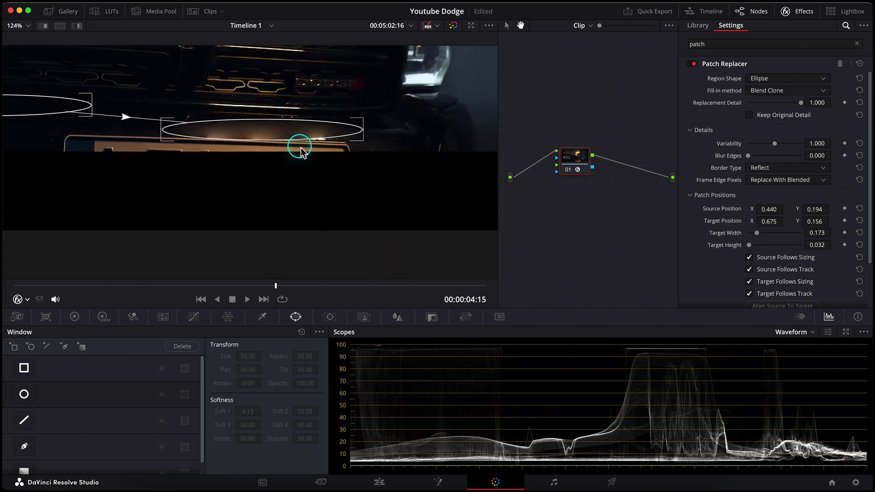
- Set the fill-in method to Clone and raise Blur Edges to 0.403
left_click(770, 90)
left_click(759, 104)
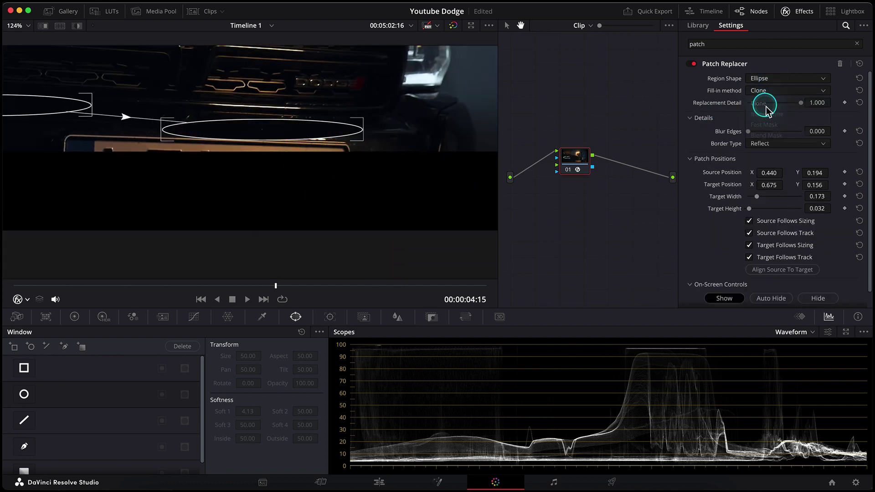
left_click(19, 299)
left_click(32, 328)
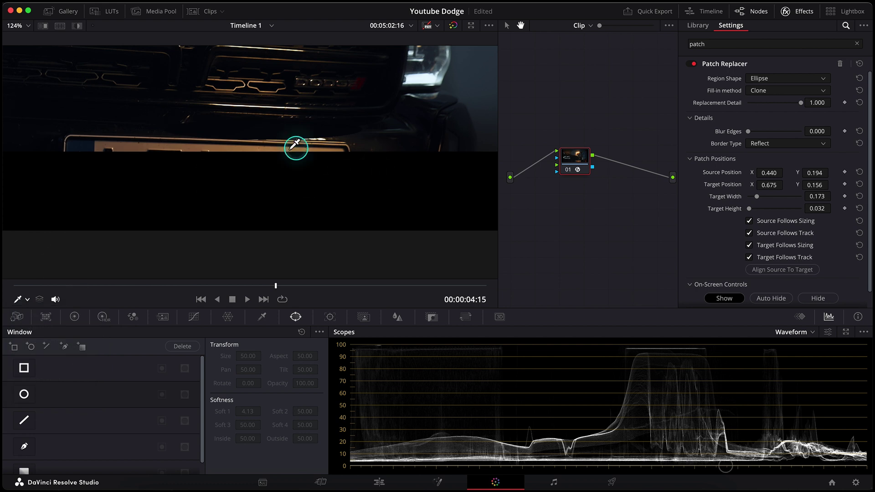
scroll(342, 137, "up", 4)
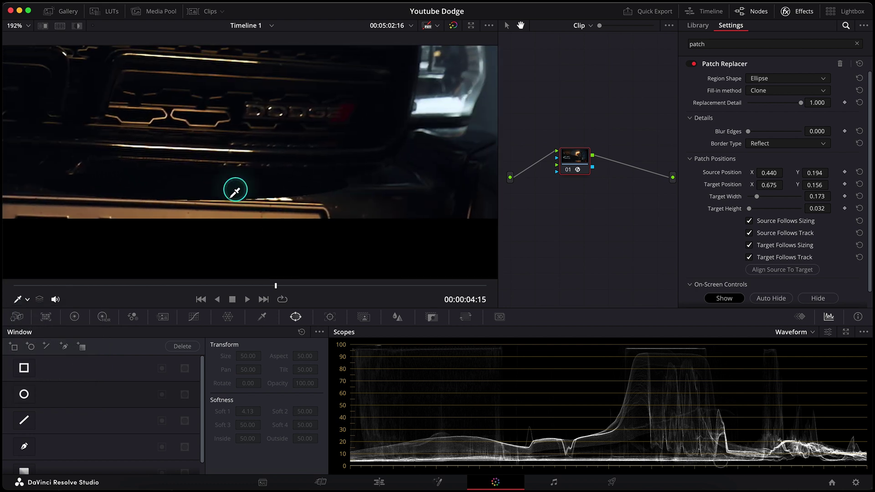
left_click_drag(769, 137, 767, 134)
scroll(319, 191, "down", 1)
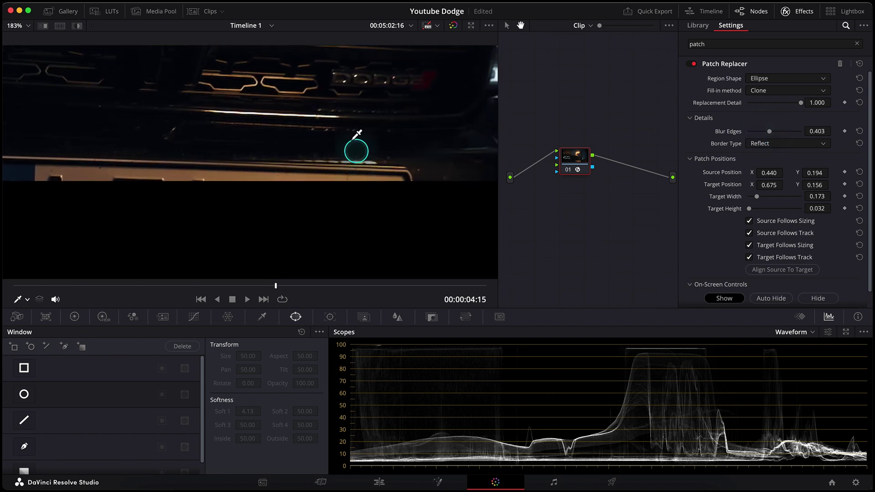
- Re-apply a fresh Patch Replacer to the node and set its Region Shape to Alpha channel
left_click_drag(736, 82, 577, 162)
left_click(773, 81)
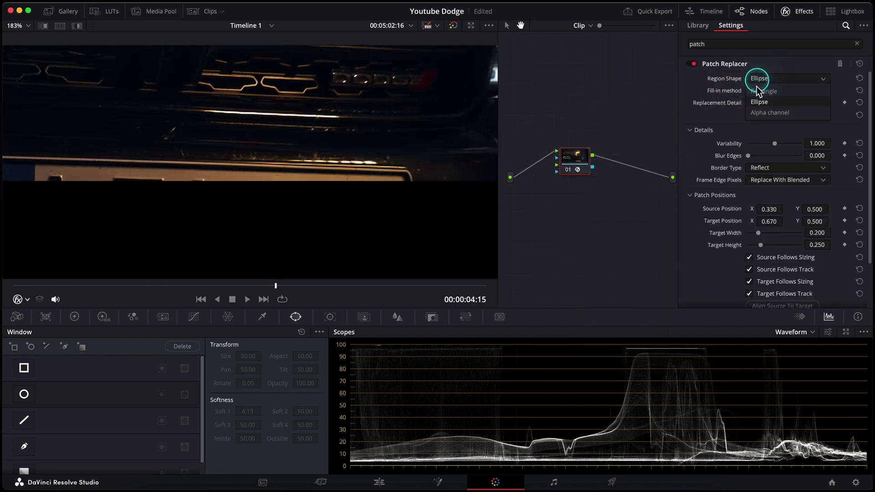
left_click(763, 113)
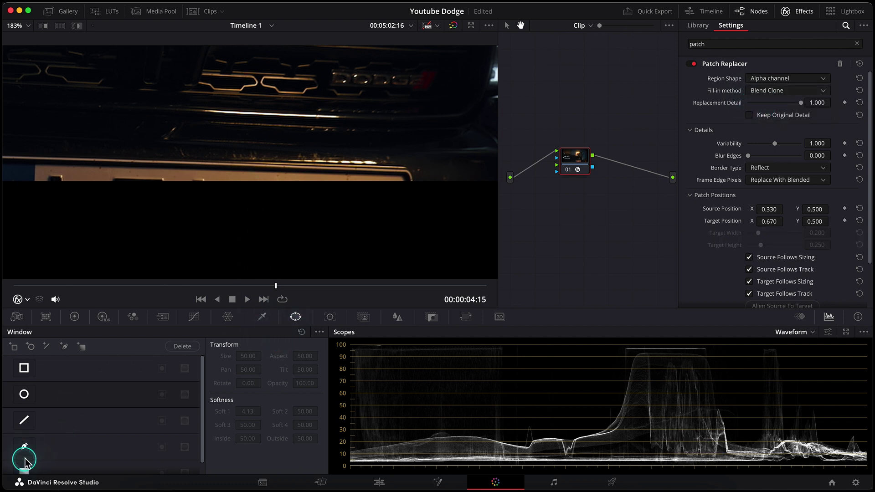
- Draw a closed pen mask around the scratched bumper strip
left_click(25, 448)
left_click(113, 157)
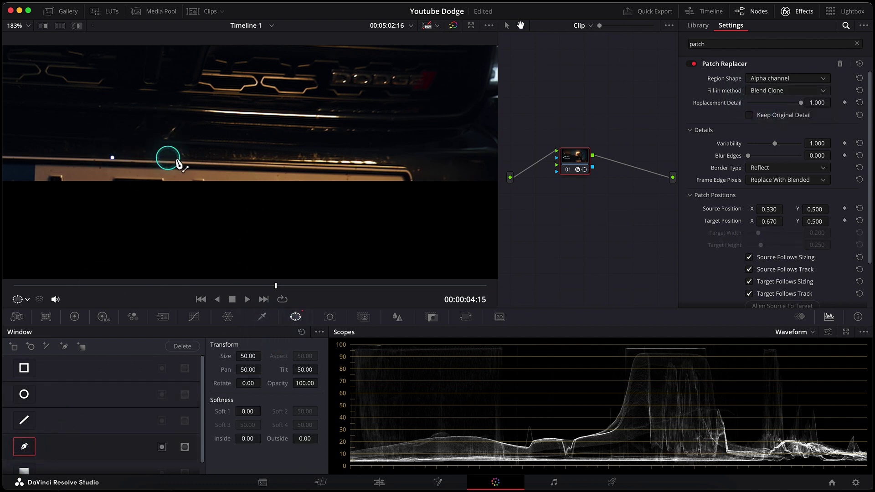
left_click(273, 161)
scroll(277, 163, "up", 3)
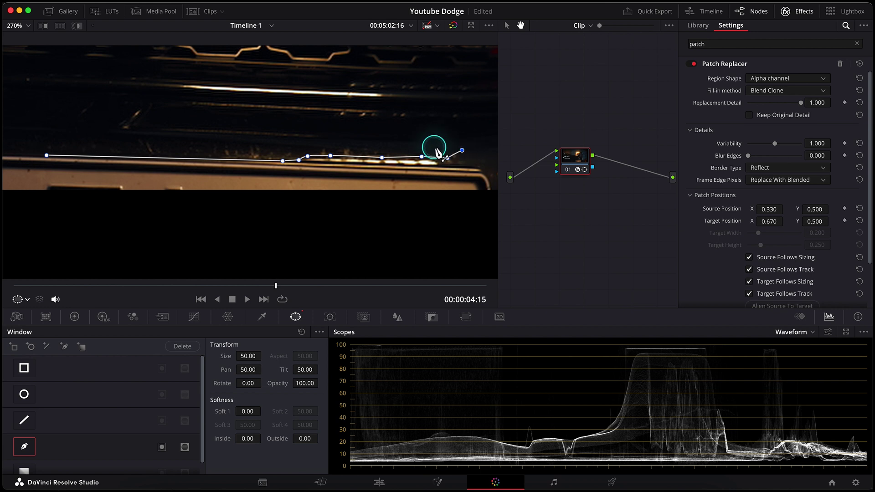
left_click(435, 147)
left_click(291, 144)
left_click(63, 138)
left_click(35, 139)
left_click(47, 156)
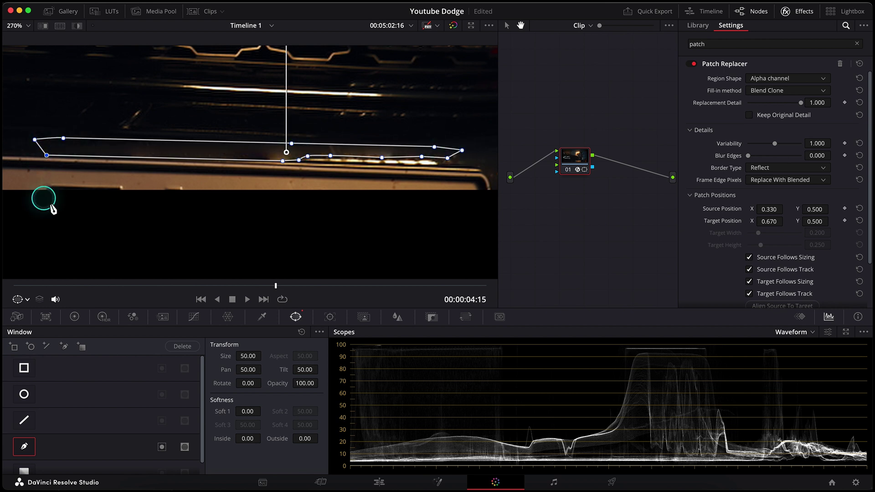
scroll(342, 172, "down", 6)
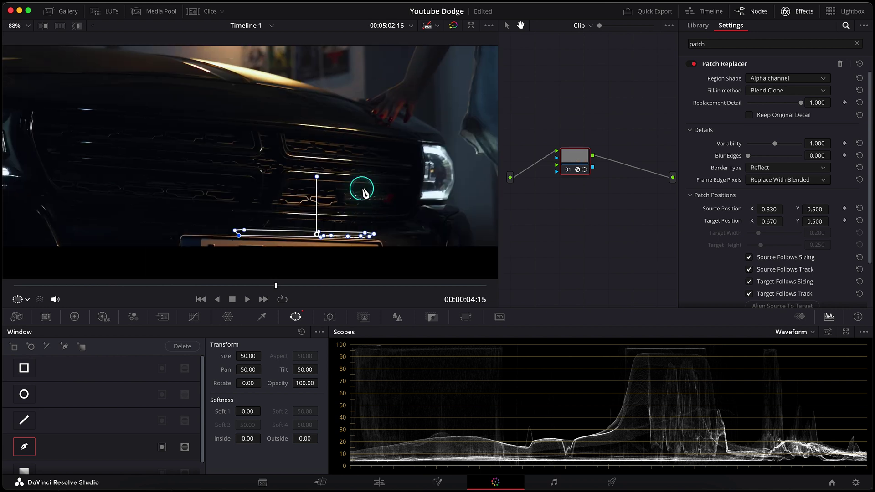
- Show the patch handles and place the target (0.682, 0.153) and source (0.459, 0.166) on the bumper
left_click(22, 300)
left_click(48, 367)
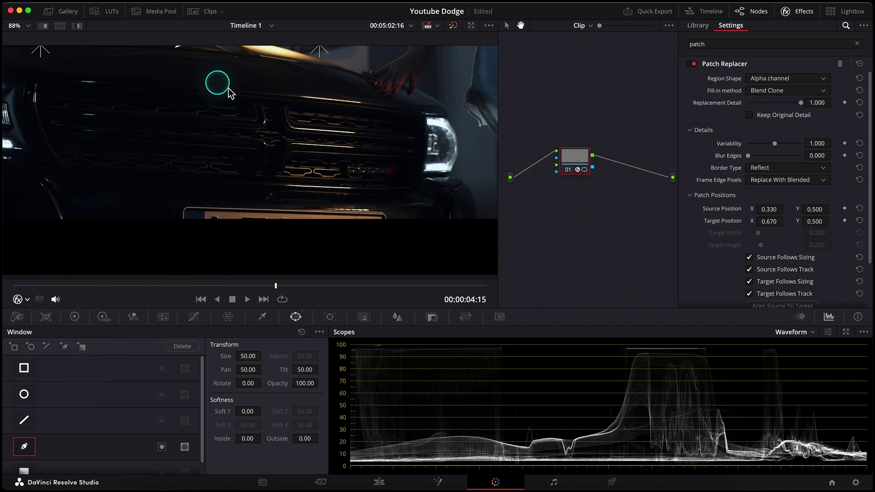
scroll(219, 86, "down", 2)
left_click_drag(297, 119, 315, 213)
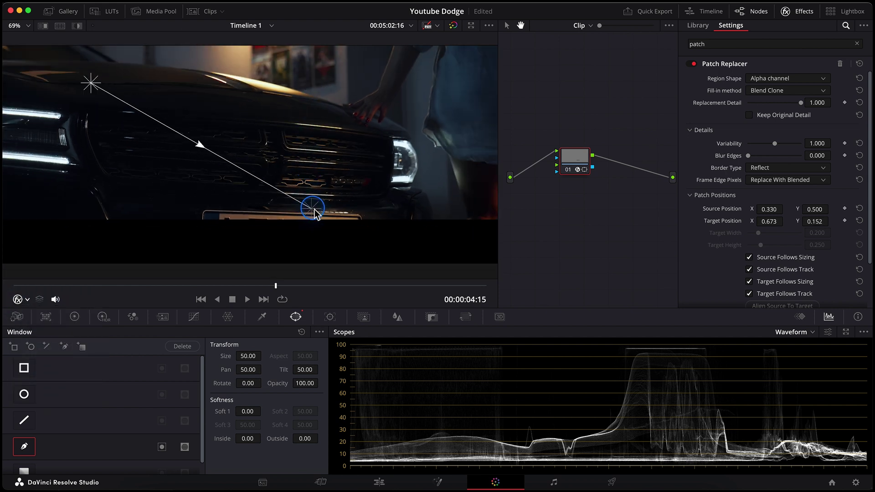
left_click_drag(91, 85, 179, 213)
scroll(179, 212, "up", 5)
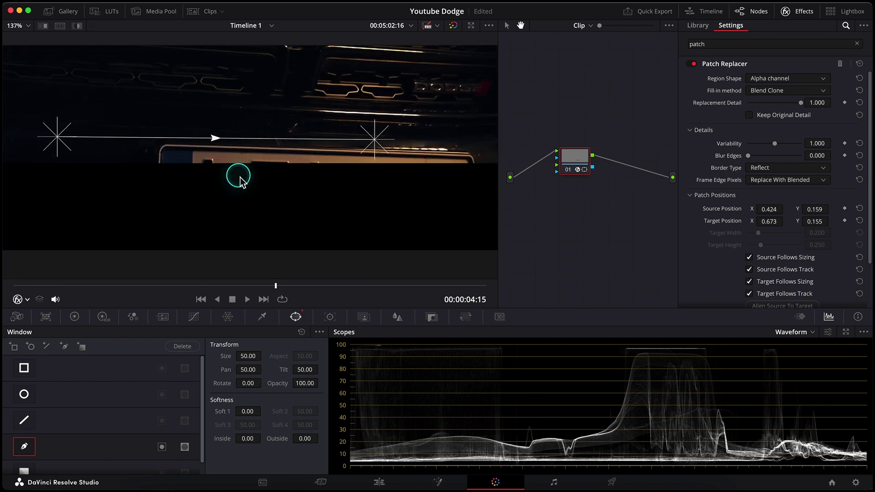
left_click_drag(60, 138, 104, 134)
left_click_drag(374, 137, 387, 146)
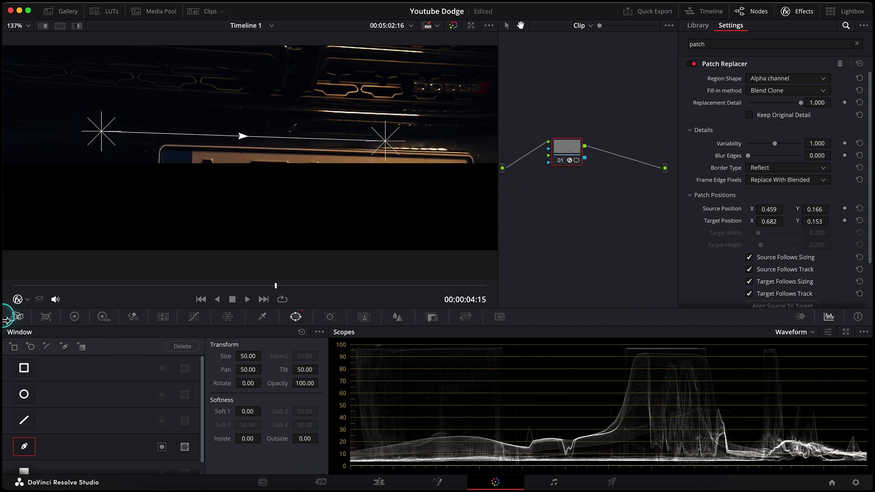
- Hide the source and target markers and switch the fill-in method to Clone
left_click(24, 300)
left_click(46, 360)
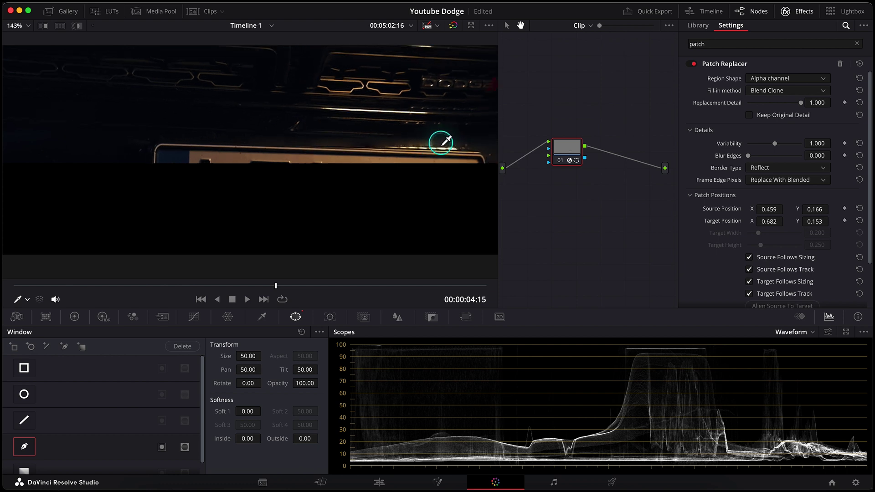
scroll(342, 146, "right", 5)
left_click(784, 91)
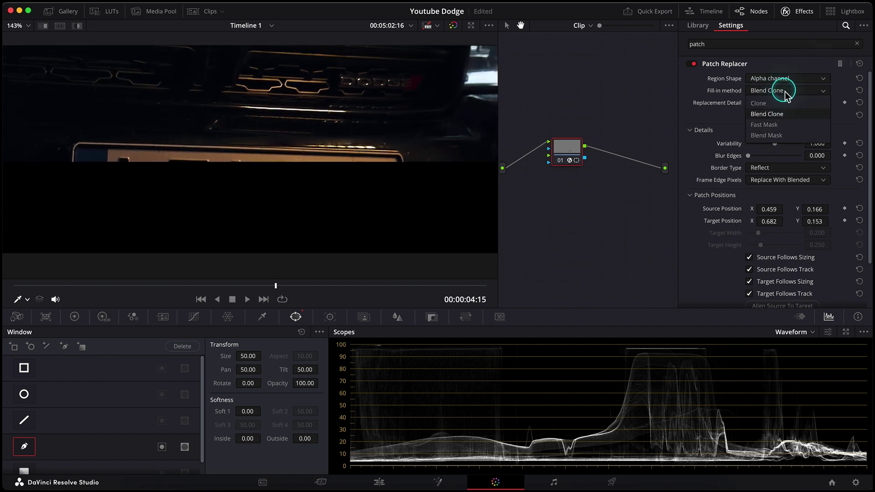
left_click(761, 103)
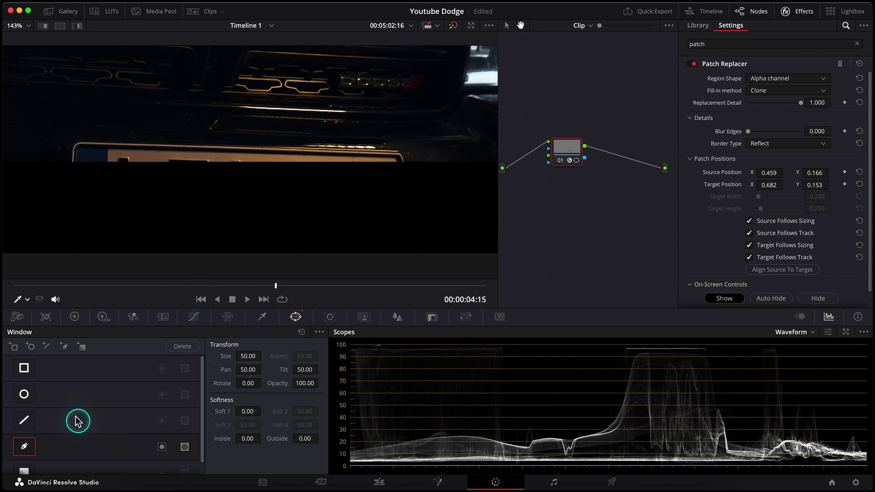
- Show the Power Window outline and set mask softness to inside 0.96 and outside 0.72
left_click(27, 300)
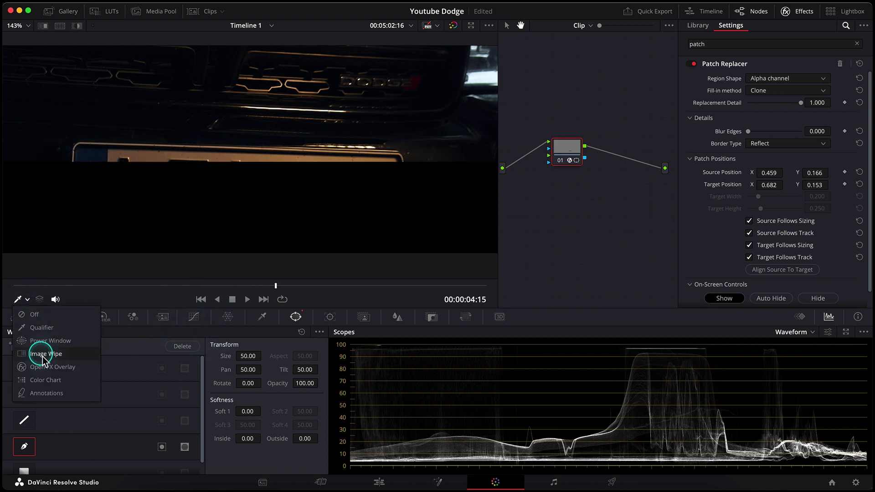
left_click(39, 341)
scroll(357, 163, "up", 5)
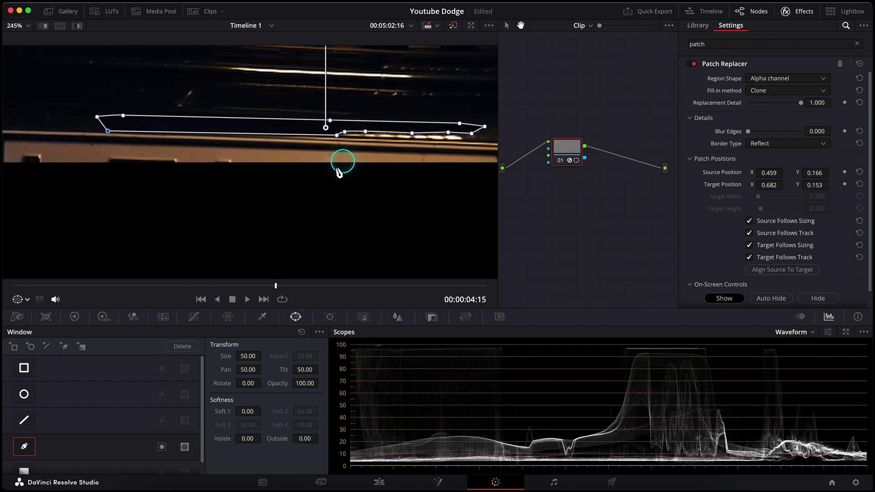
left_click_drag(339, 173, 210, 299)
mouse_move(304, 438)
left_mouse_down()
mouse_move(322, 438)
mouse_move(308, 439)
left_mouse_up()
left_click_drag(251, 439, 274, 440)
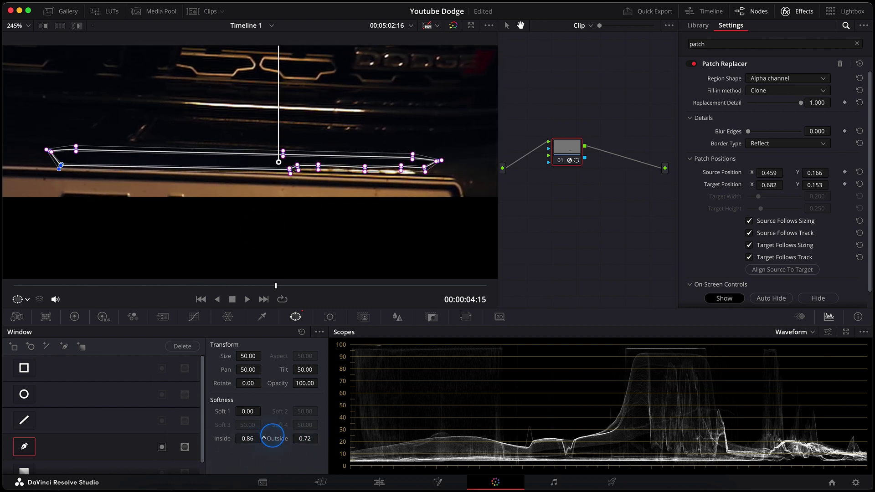
scroll(297, 209, "down", 4)
left_click_drag(274, 288, 9, 292)
- Pull the mask's right end point inward and scrub later into the shot to check it
scroll(375, 139, "up", 6)
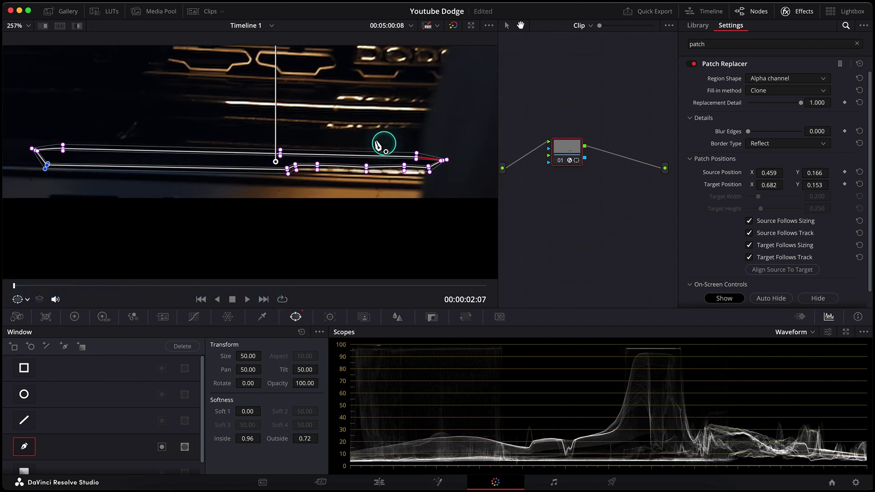
left_click_drag(354, 157, 333, 158)
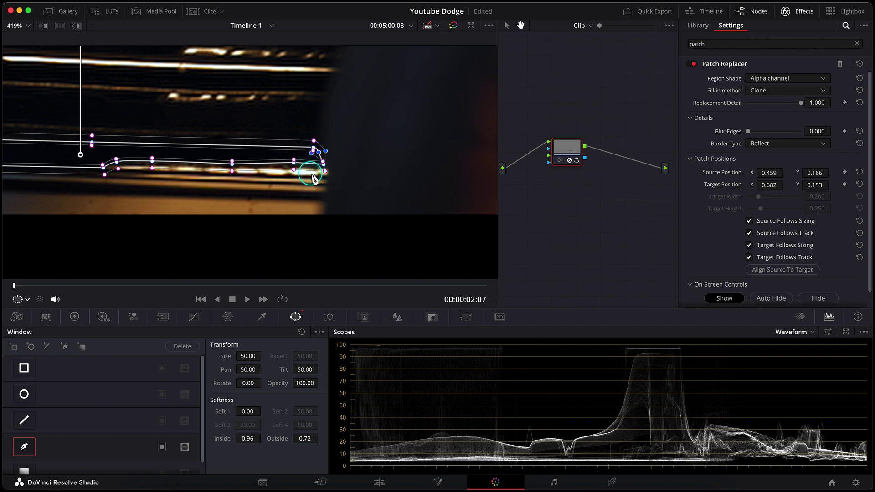
scroll(315, 178, "up", 2)
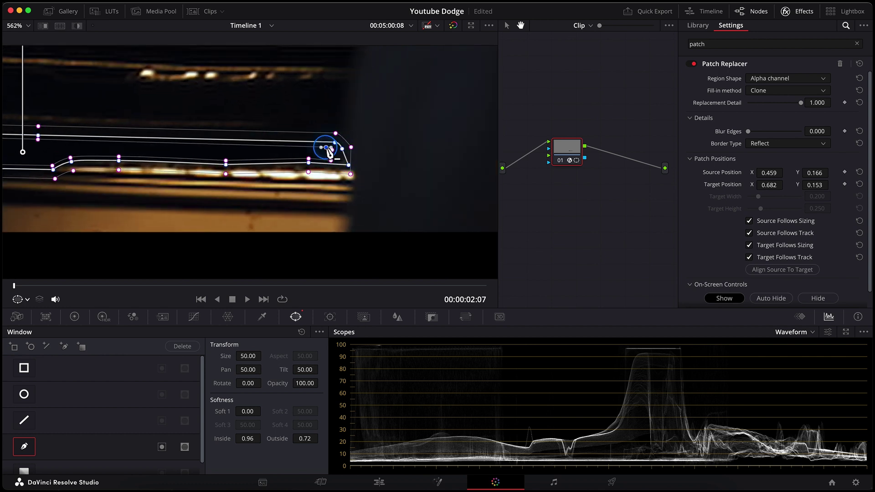
scroll(235, 273, "down", 6)
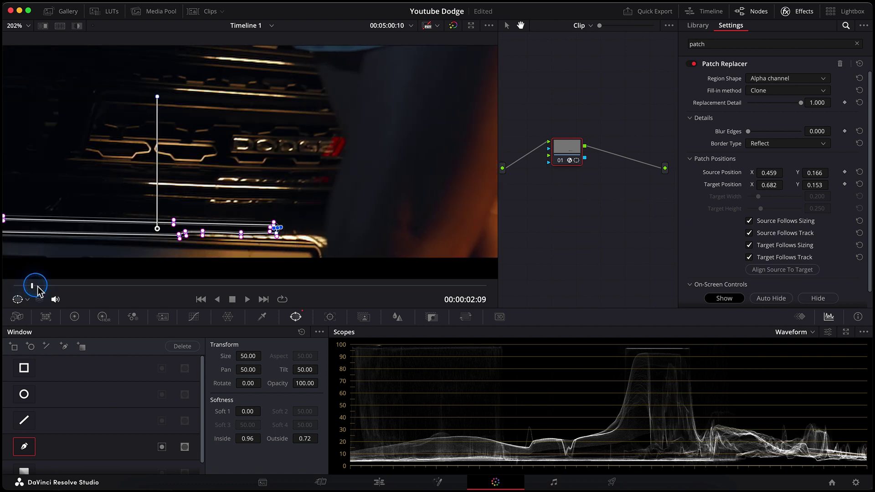
left_click_drag(34, 284, 383, 261)
- Hide the mask outline for review and bring up the Tracker – Window palette
left_click(22, 299)
left_click(39, 327)
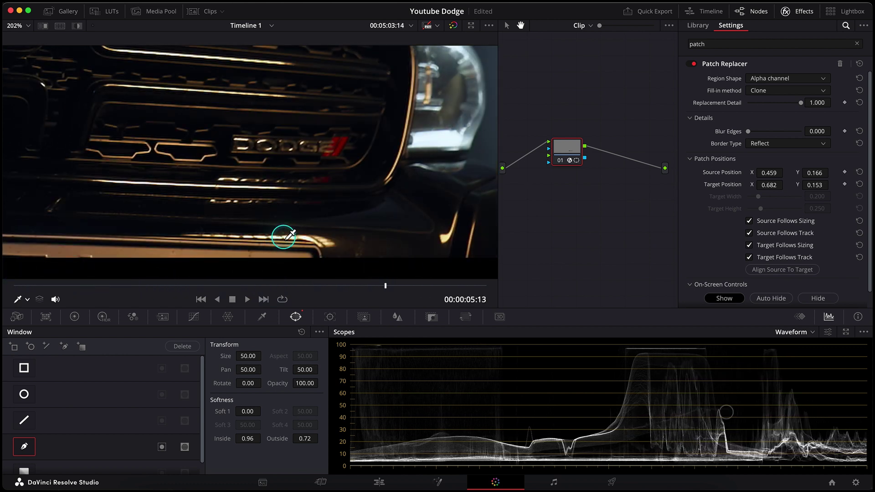
scroll(228, 168, "up", 4)
scroll(260, 187, "down", 1)
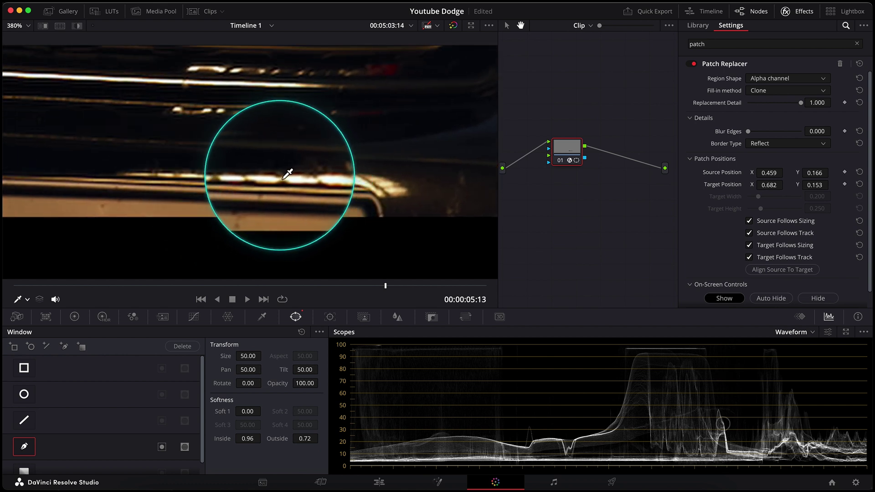
scroll(288, 190, "down", 4)
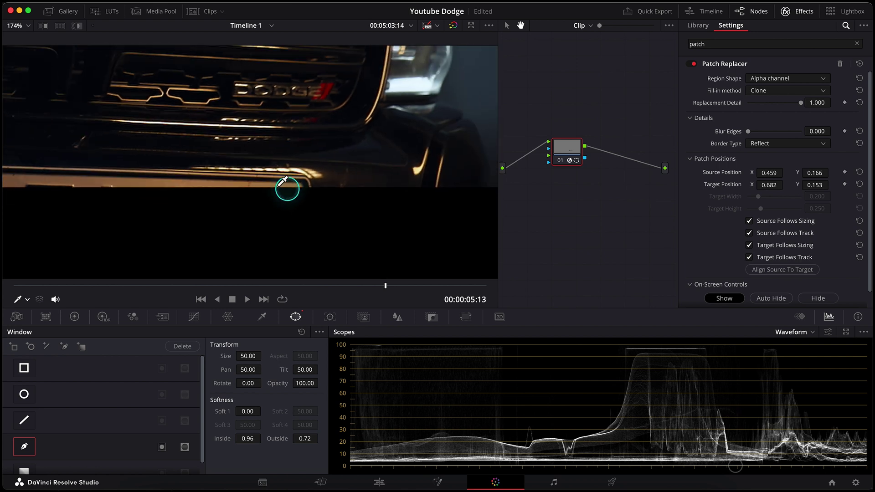
left_click(330, 317)
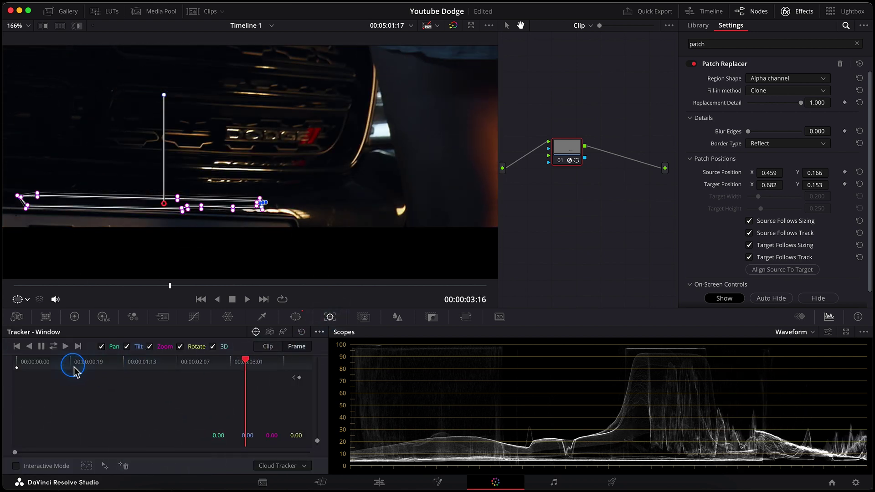
- At 00:00:02:21, move a mask point to stretch the mask along the bumper, then return to the clip start
left_click(17, 365)
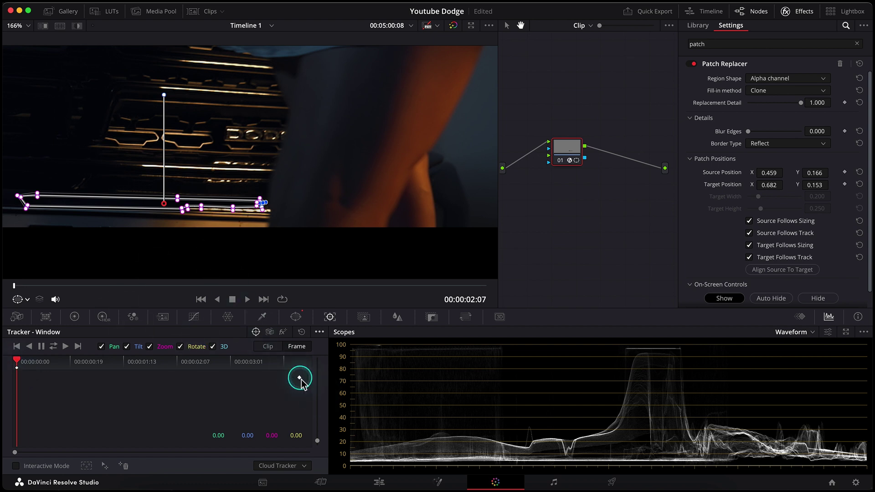
scroll(276, 201, "up", 4)
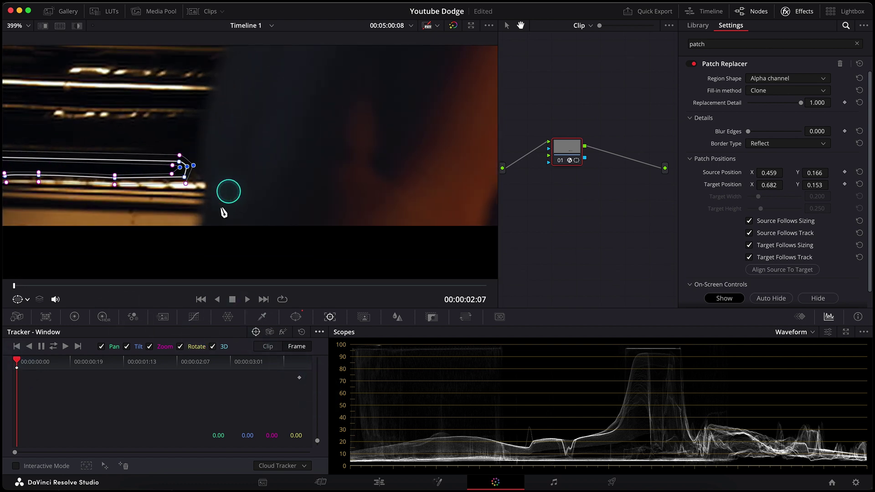
left_click_drag(17, 362, 56, 362)
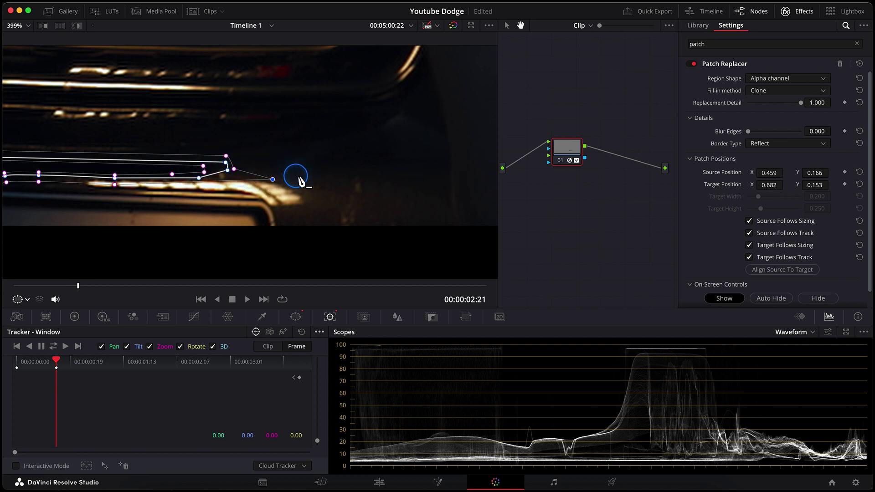
left_click(341, 156)
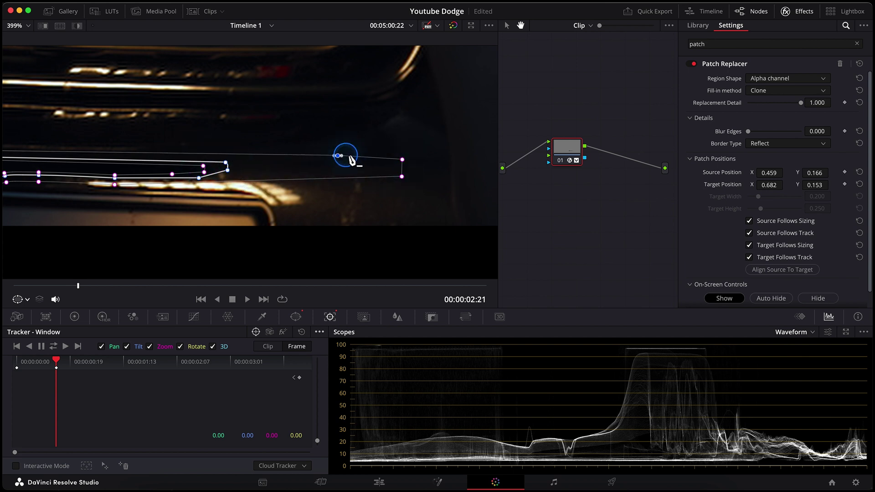
scroll(256, 167, "down", 6)
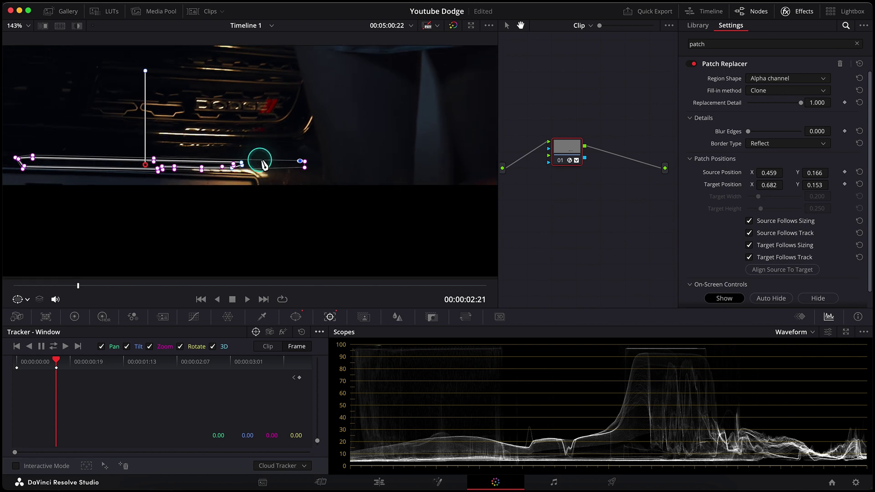
left_click_drag(78, 286, 6, 287)
scroll(157, 152, "down", 6)
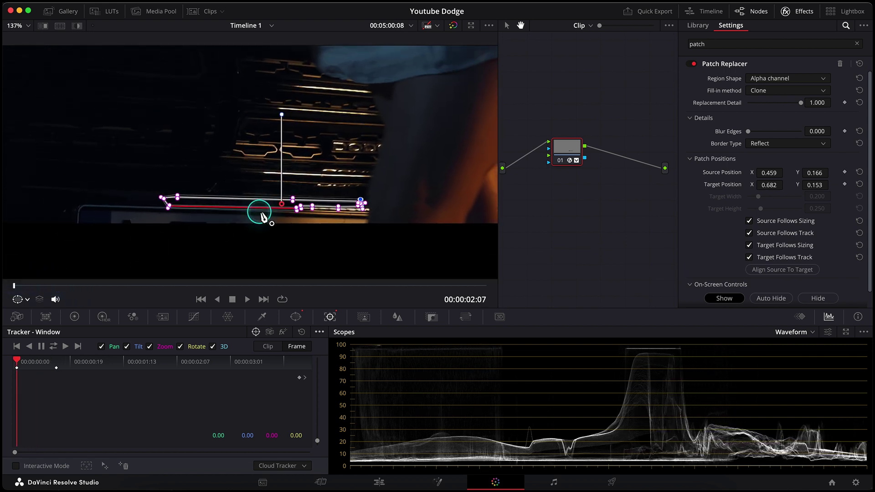
- Take the mask outline off the viewer and scrub back through the Dodge shot to check the bumper fix
left_click(27, 299)
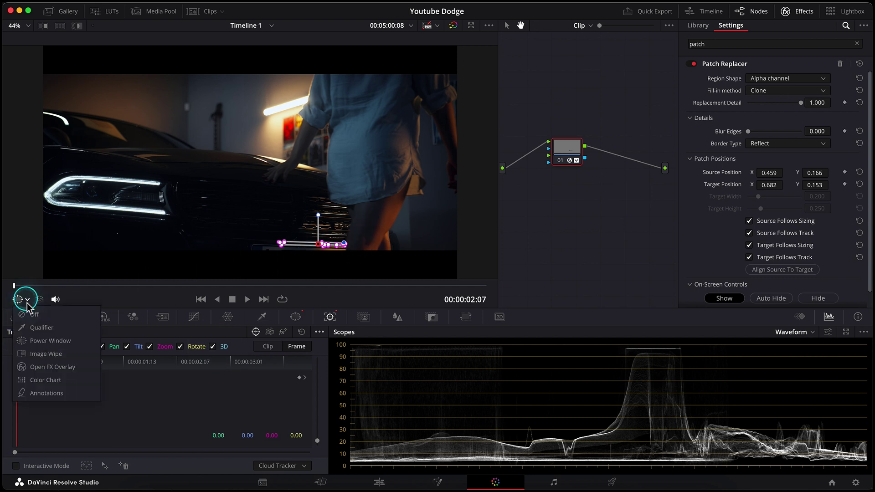
left_click(24, 328)
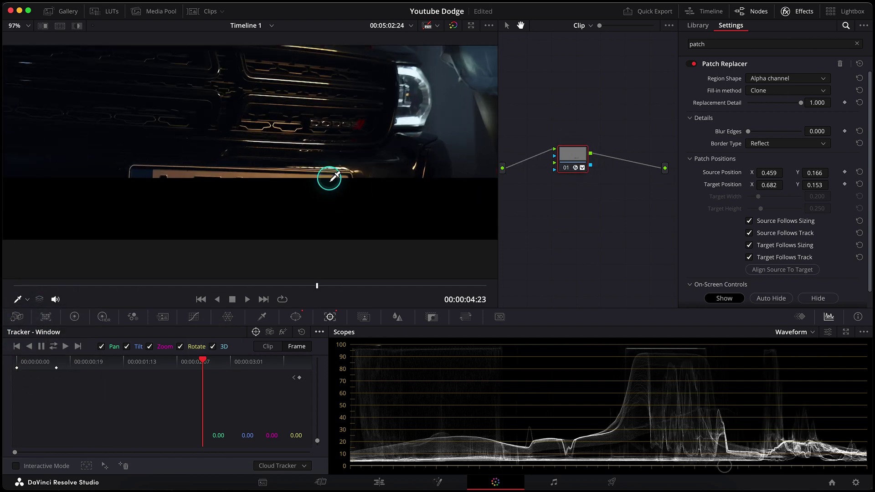
scroll(329, 178, "up", 3)
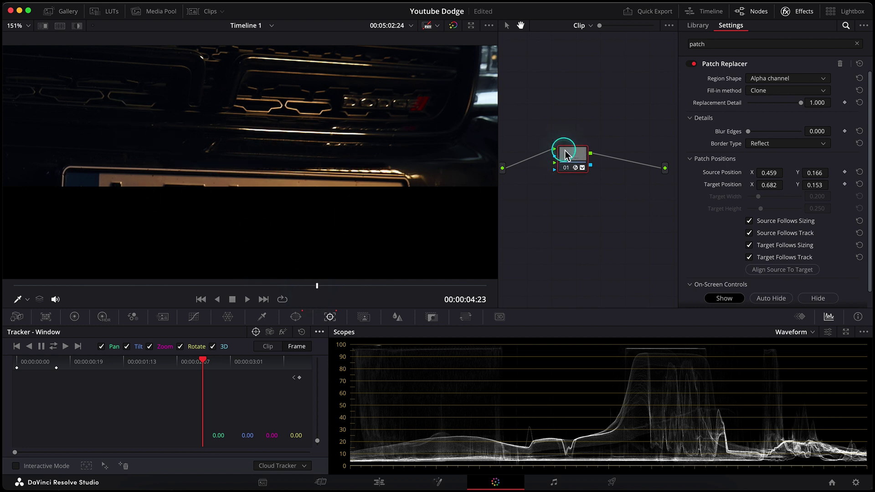
scroll(722, 291, "down", 2)
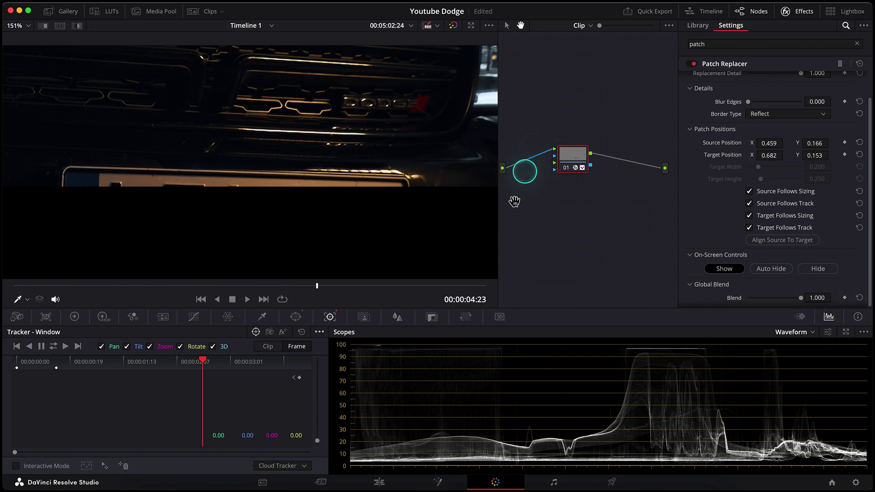
left_click_drag(250, 285, 99, 282)
key("Right")
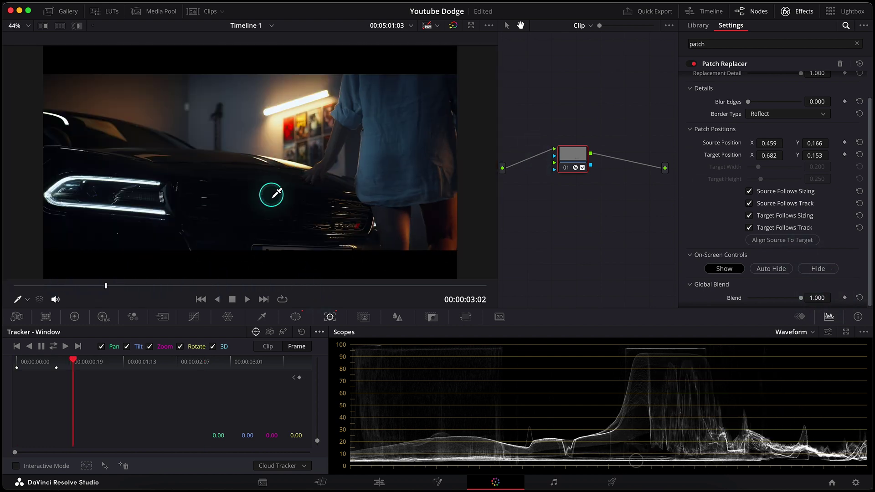